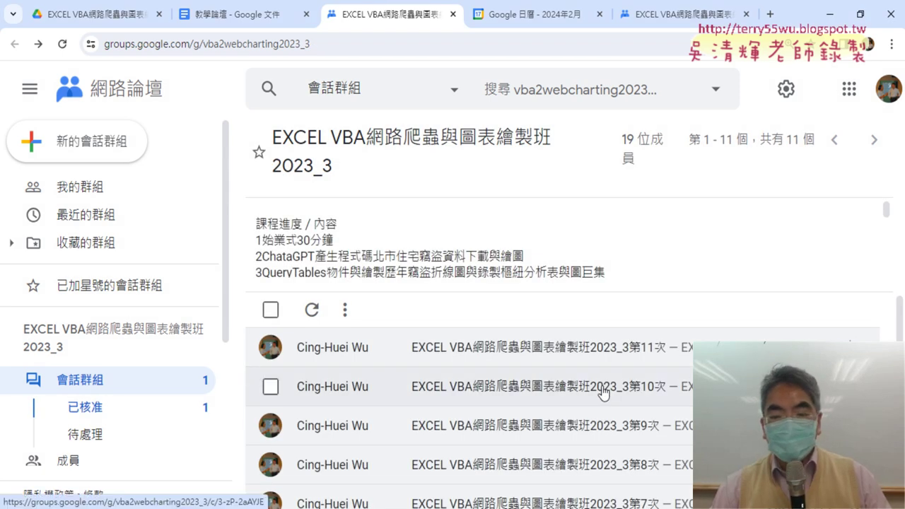
Step: Open the class group's 'EXCEL VBA網路爬蟲與圖表繪製班2023_3第11次' post
left_click(595, 347)
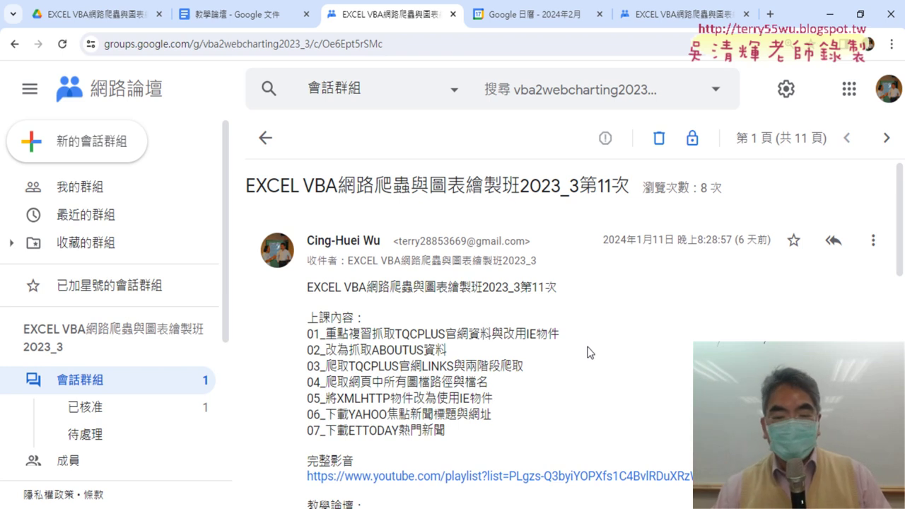
Step: Highlight IE物件, XMLHTTP物件 and TQCPLUS官網 in the session 11 lesson items
left_click_drag(459, 399, 493, 399)
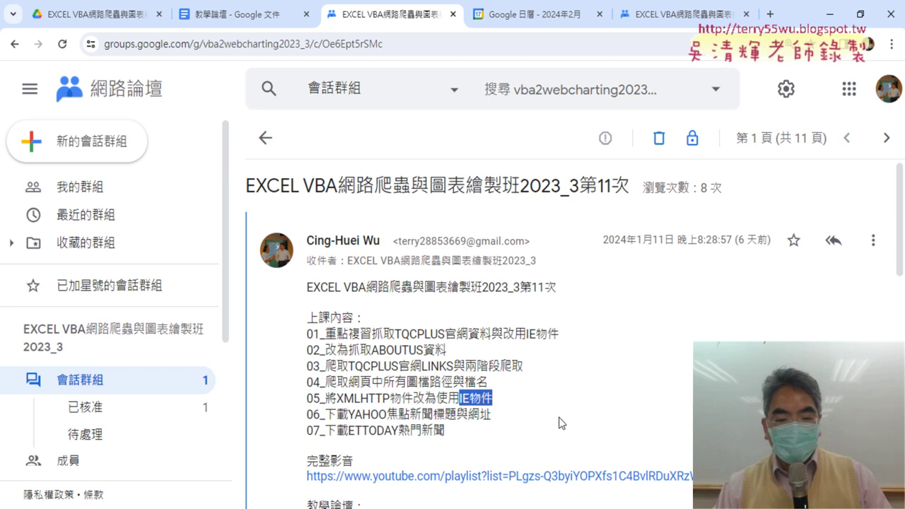
left_click_drag(337, 398, 413, 398)
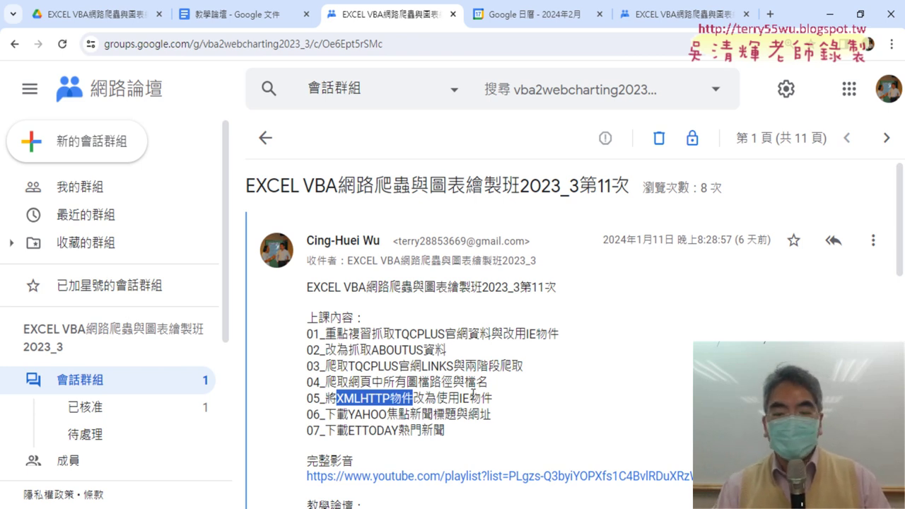
left_click_drag(459, 399, 494, 400)
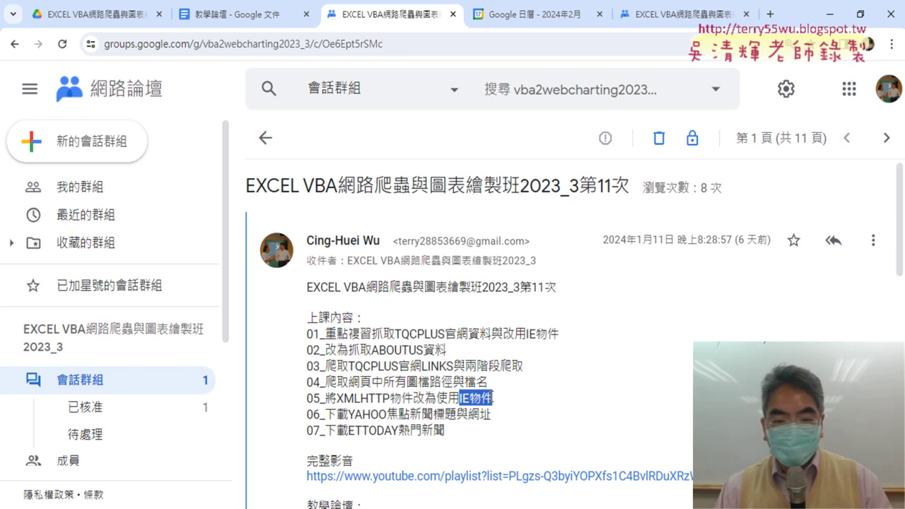
left_click_drag(394, 333, 468, 334)
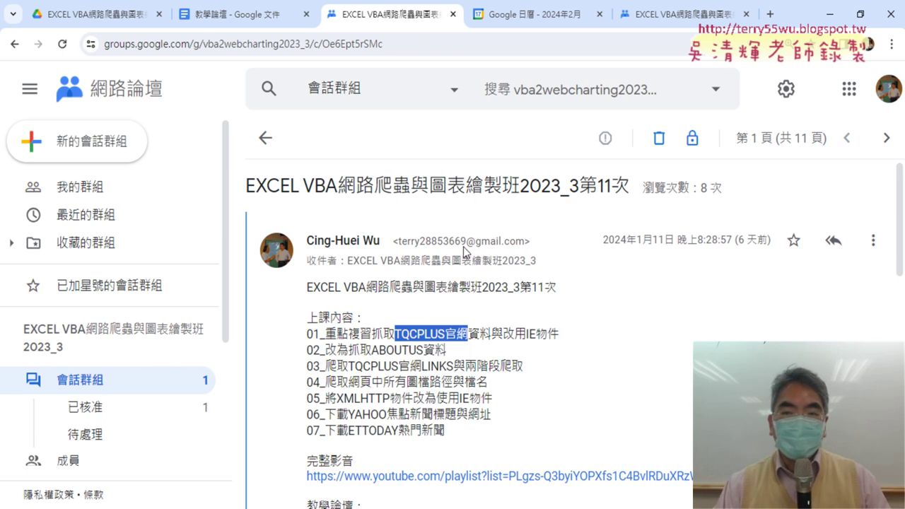
Step: Open the 05_用HtmlFile物件解析HTML原始碼與擷取網路資料 notes from the _雲端白板 Drive folder
left_click(682, 20)
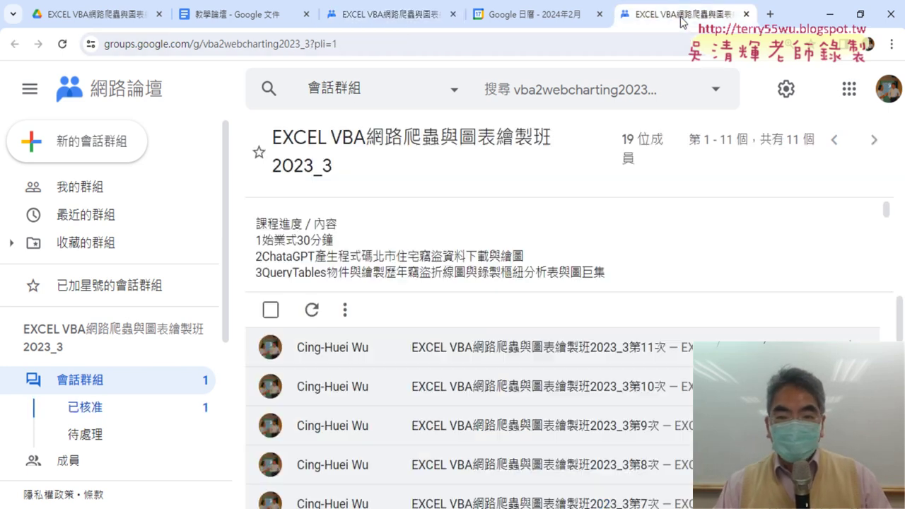
left_click(99, 14)
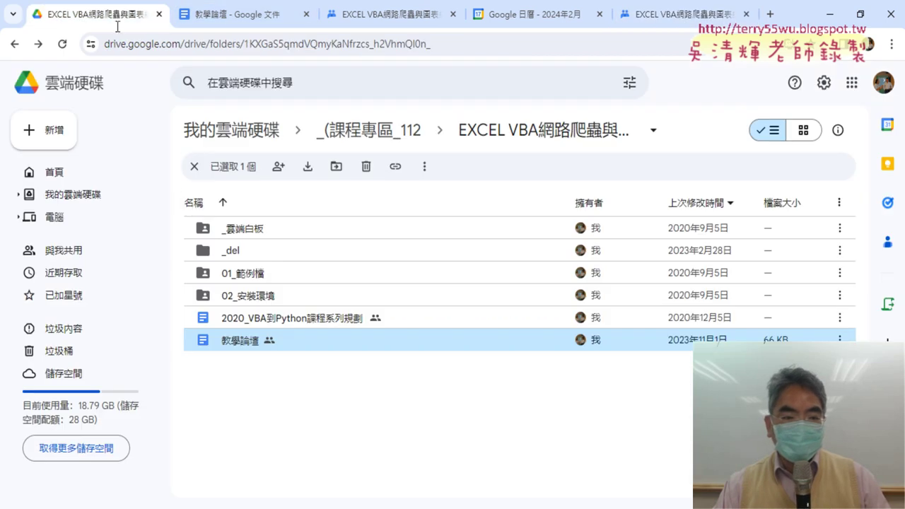
left_click(273, 230)
double_click(272, 228)
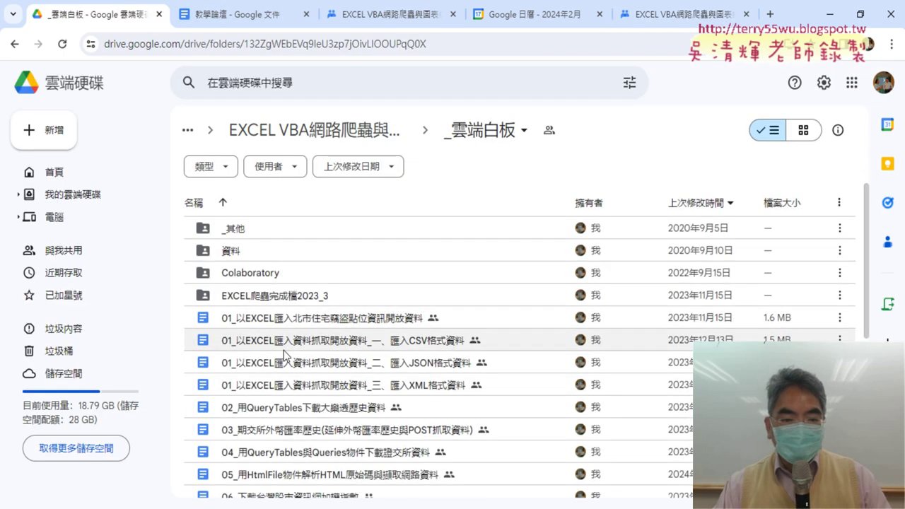
double_click(273, 474)
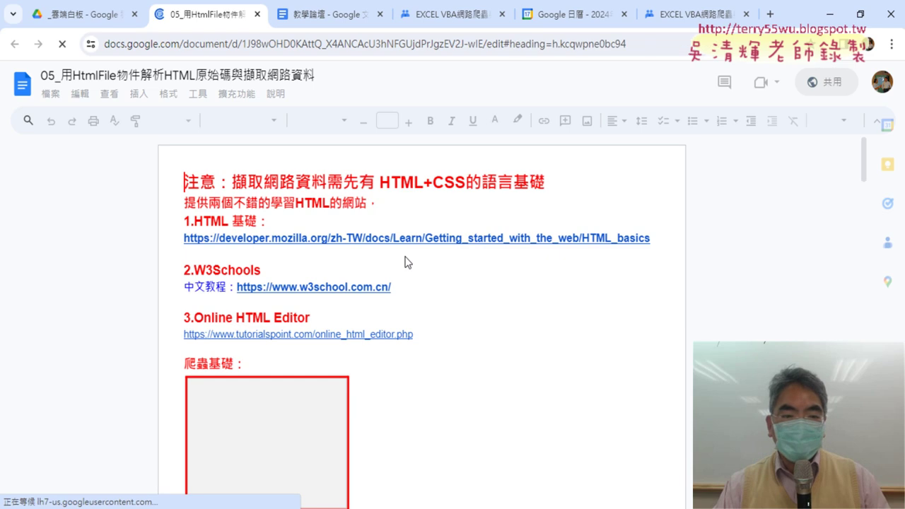
Step: Scroll down to the Sub 爬取TQCPLUS證照名稱01() macro using MSXML2.XMLHttp
scroll(434, 256, "down", 3)
scroll(598, 273, "down", 2)
scroll(598, 273, "down", 4)
scroll(598, 273, "down", 4)
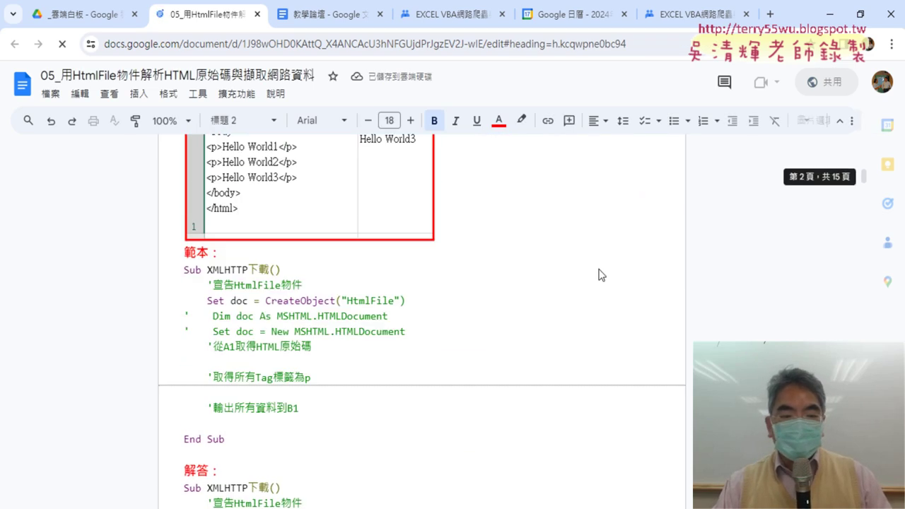
scroll(599, 269, "down", 6)
scroll(600, 269, "down", 6)
scroll(600, 269, "down", 6)
scroll(599, 270, "down", 6)
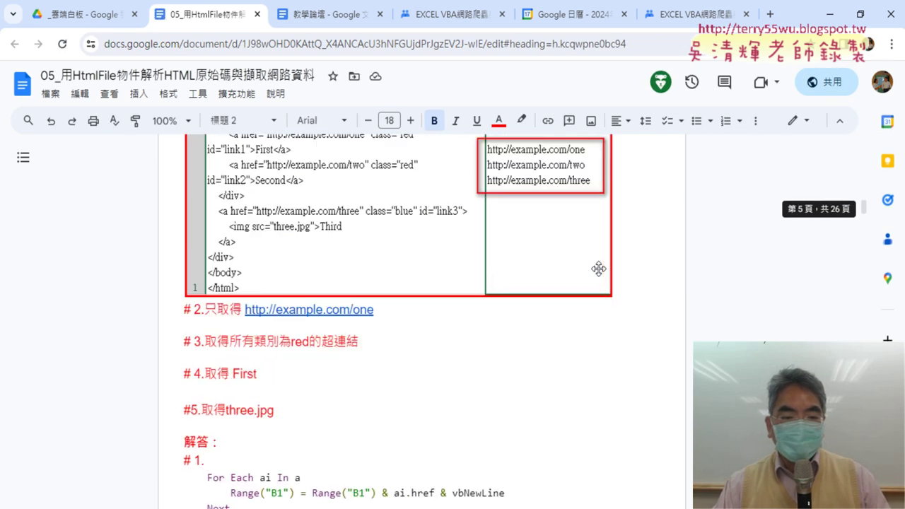
scroll(600, 269, "down", 5)
scroll(599, 270, "down", 4)
scroll(599, 270, "up", 1)
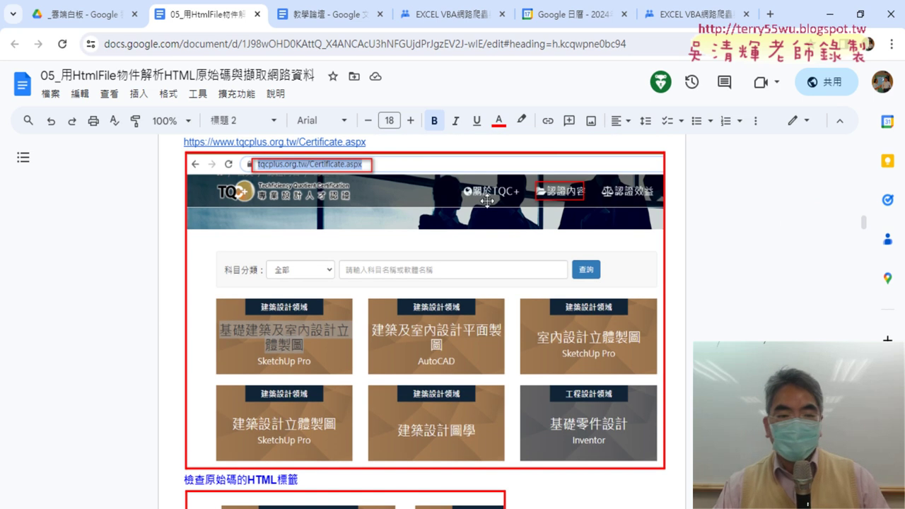
scroll(255, 218, "down", 5)
scroll(429, 313, "down", 3)
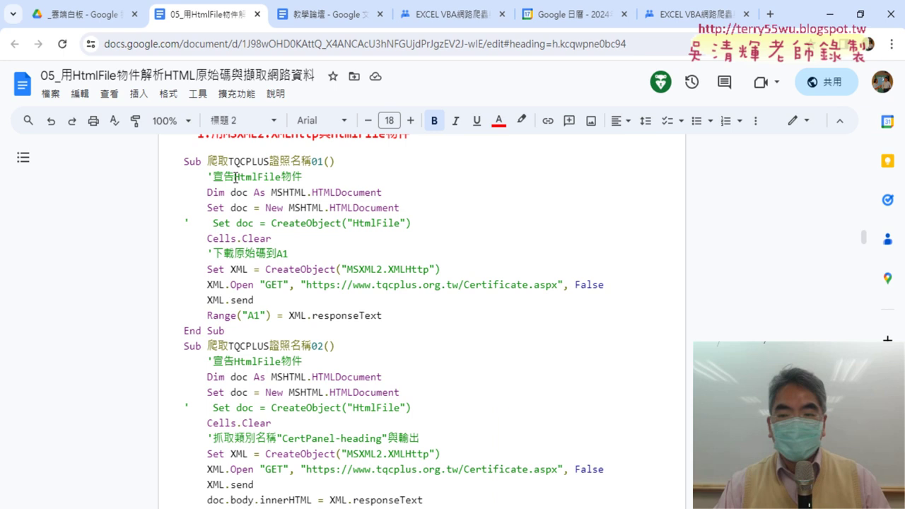
mouse_move(865, 243)
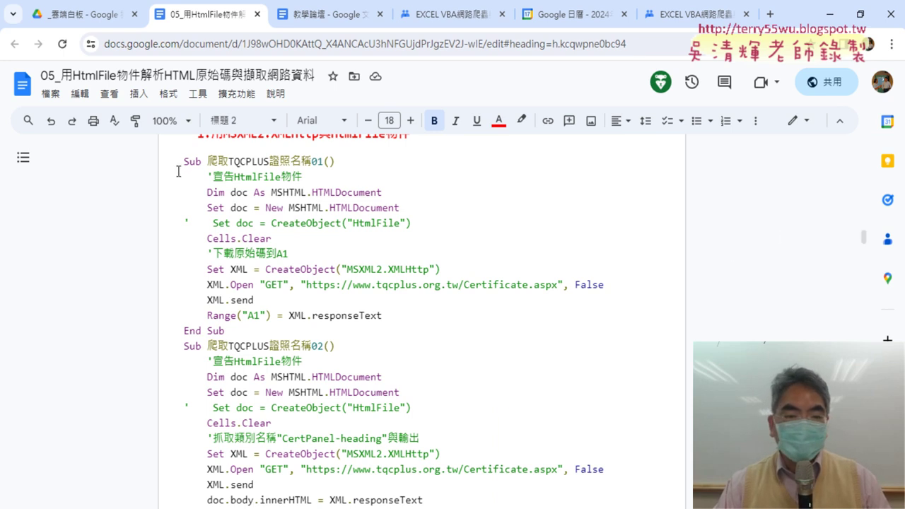
Step: Mark up the XMLHttp code in red: CreateObject, XML, the URL, send, and responseText-to-A1
left_click_drag(208, 161, 325, 159)
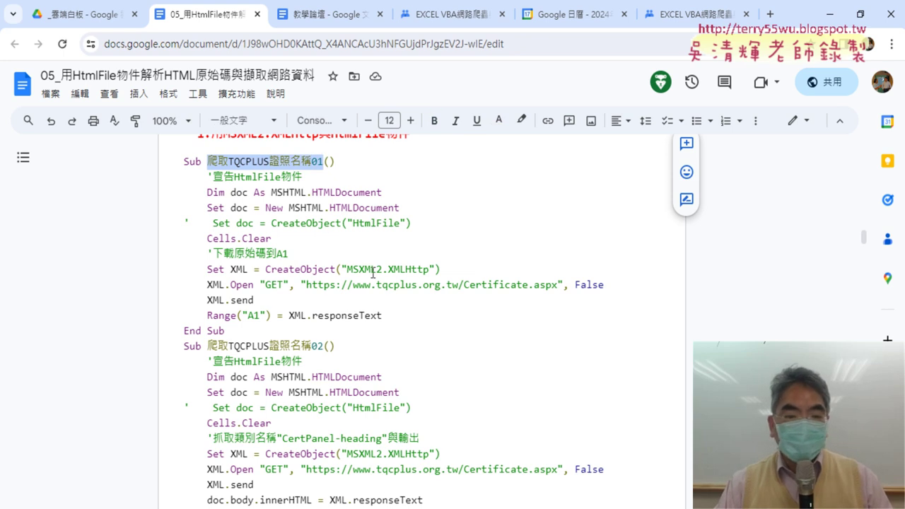
left_click_drag(386, 270, 421, 270)
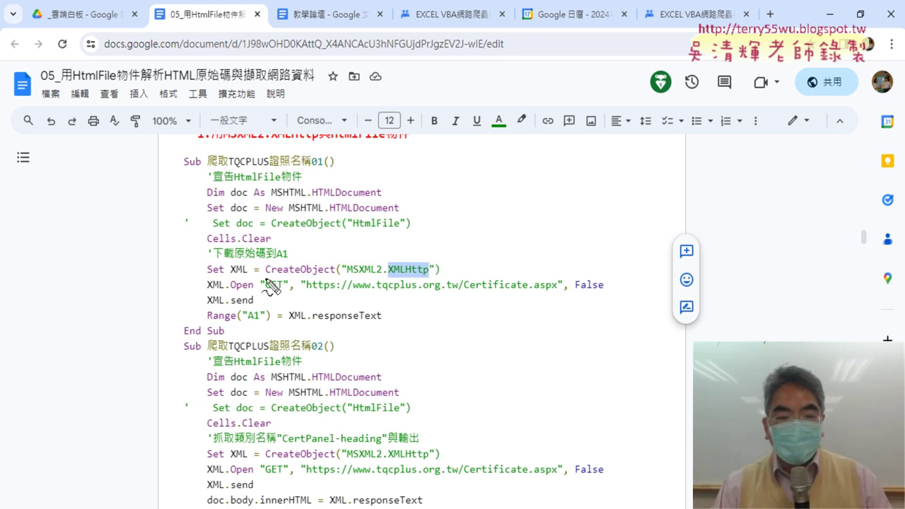
left_click_drag(266, 278, 328, 279)
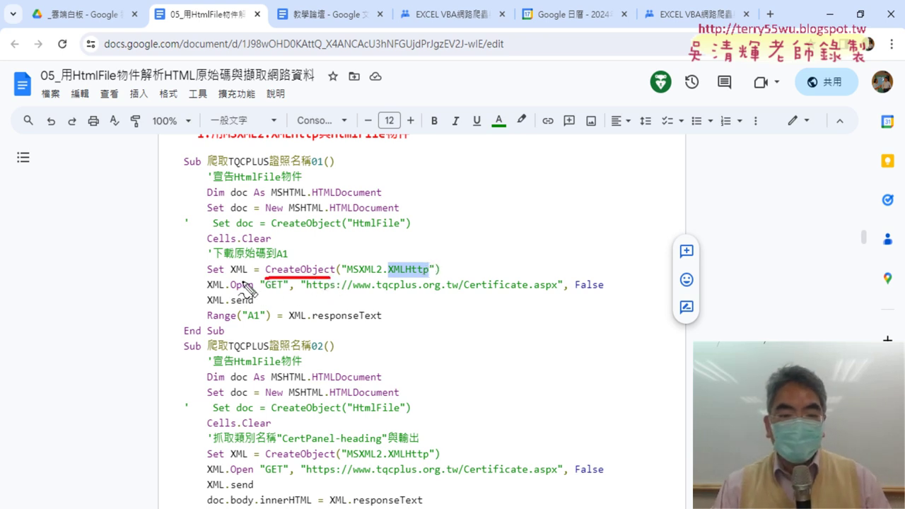
mouse_move(216, 277)
left_mouse_down()
mouse_move(238, 265)
mouse_move(249, 286)
left_mouse_up()
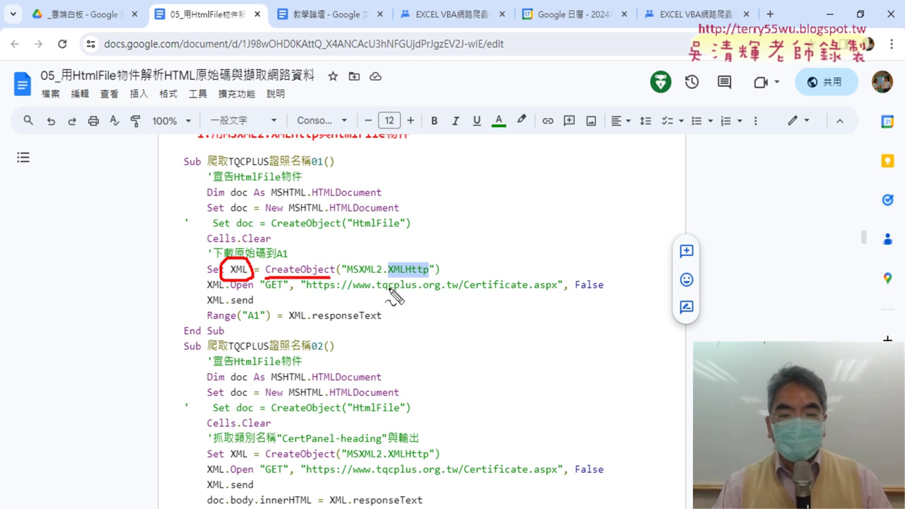
left_click_drag(553, 292, 298, 294)
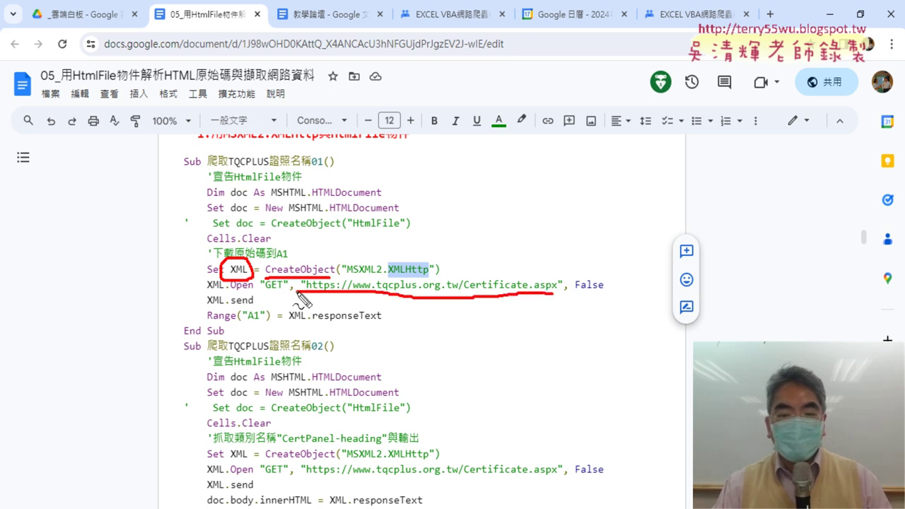
left_click_drag(231, 306, 252, 306)
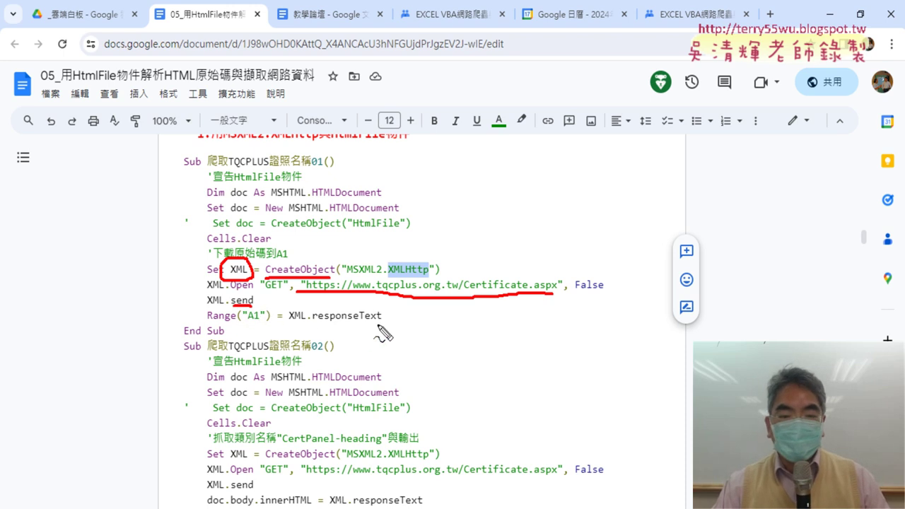
left_click_drag(381, 324, 310, 327)
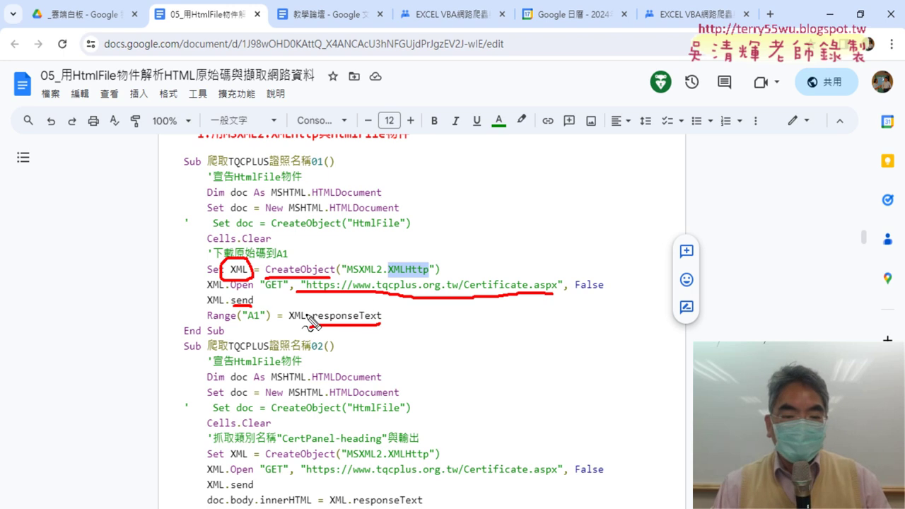
mouse_move(331, 327)
left_mouse_down()
mouse_move(248, 331)
mouse_move(257, 330)
left_mouse_up()
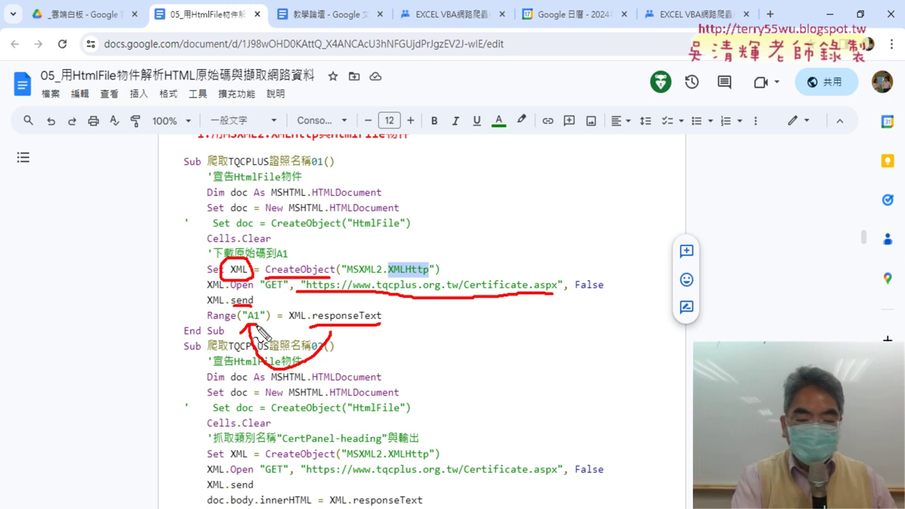
key("Escape")
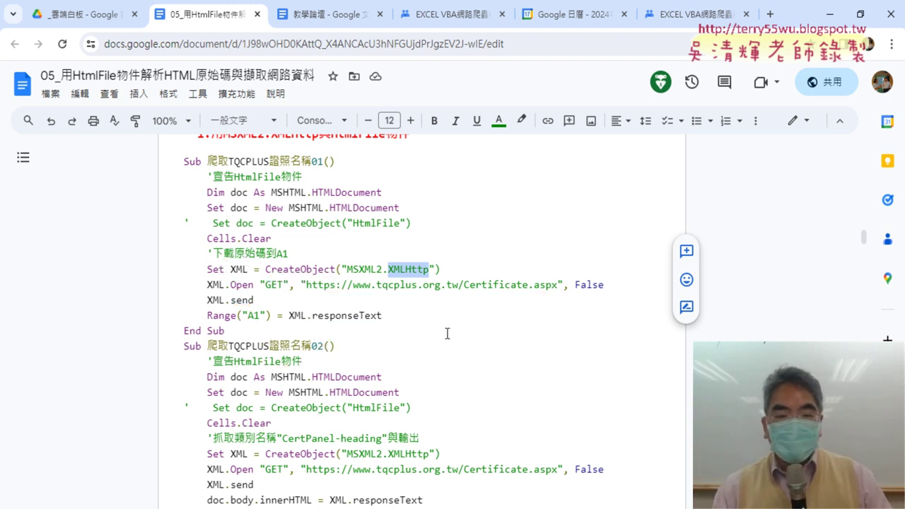
Step: Scroll back up to the 範例一 section, 爬取TQCPLUS官網的證照名稱
scroll(456, 331, "down", 1)
scroll(460, 330, "down", 1)
scroll(461, 330, "up", 2)
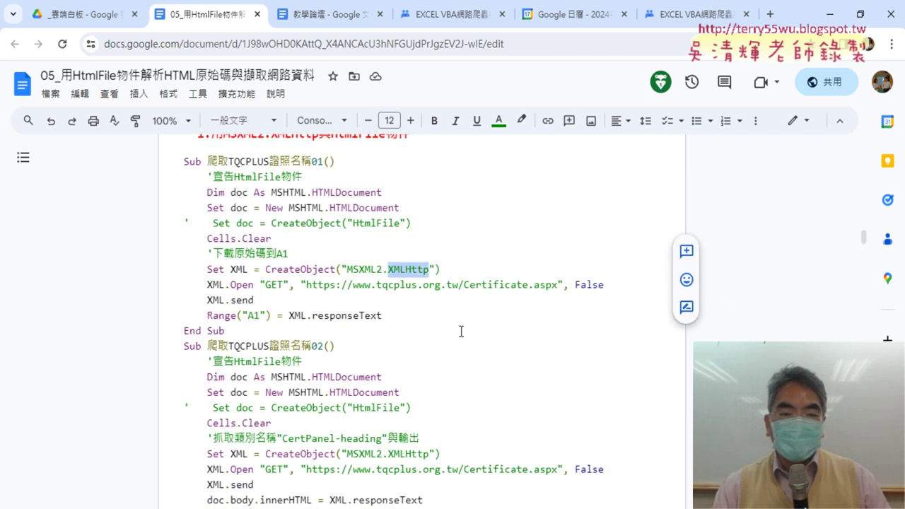
scroll(461, 331, "up", 2)
scroll(461, 330, "up", 3)
scroll(461, 329, "up", 3)
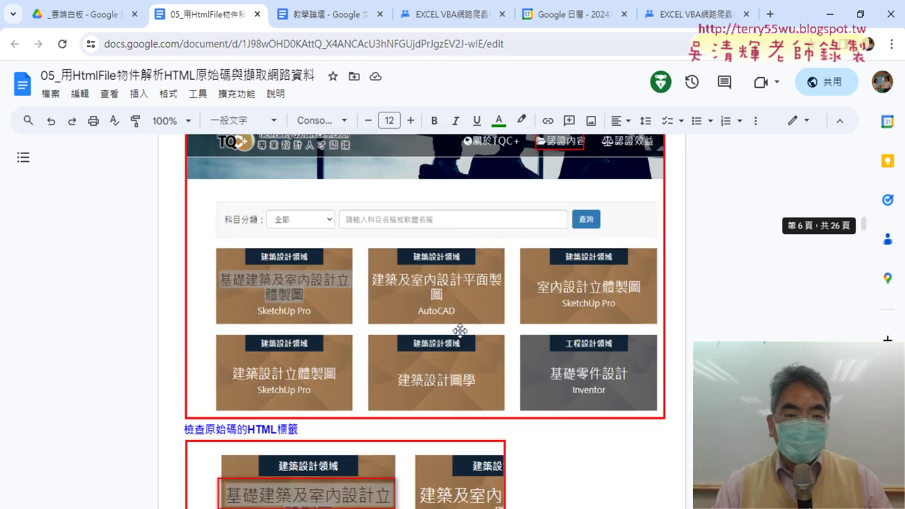
scroll(460, 331, "up", 3)
Step: Open the tqcplus.org.tw/Certificate.aspx page from example 1's link in a new tab
left_click(306, 280)
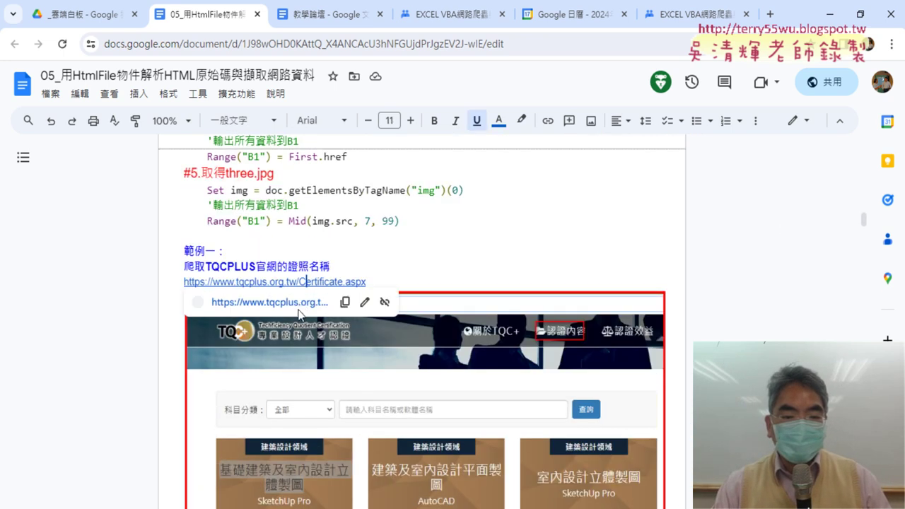
left_click(299, 311)
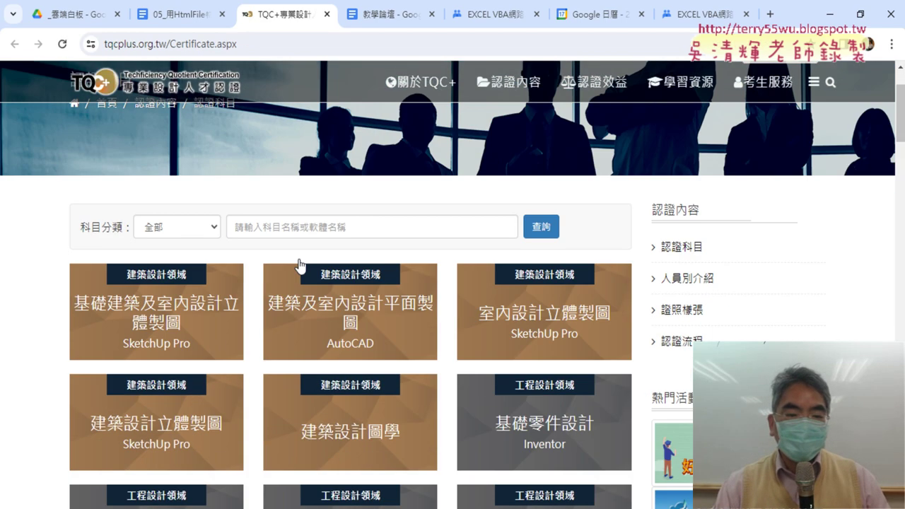
scroll(298, 265, "down", 1)
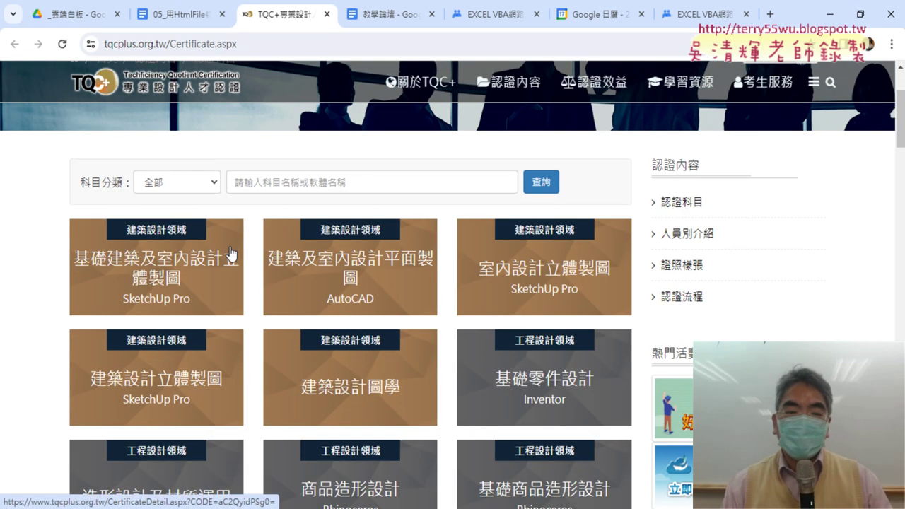
Step: Inspect the first card's CertPanel-heading, h4 title and SketchUp Pro small element in DevTools
right_click(161, 236)
left_click(184, 387)
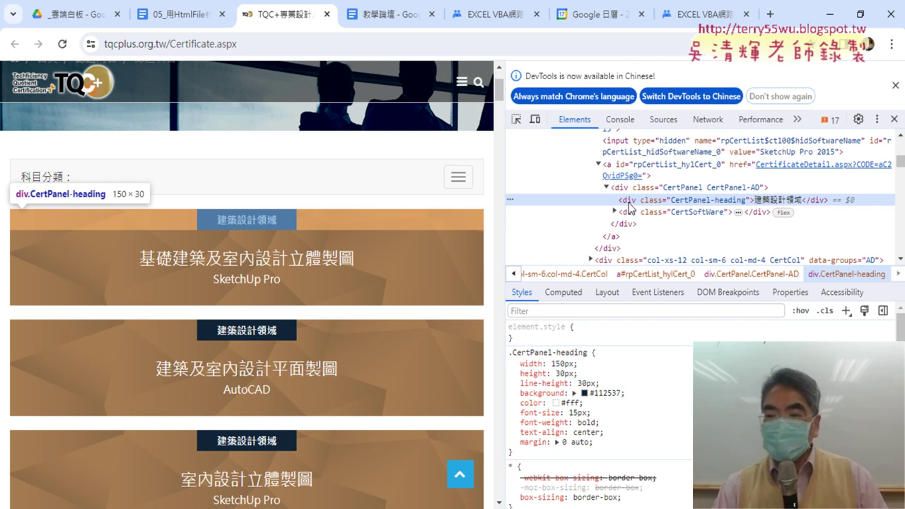
double_click(711, 201)
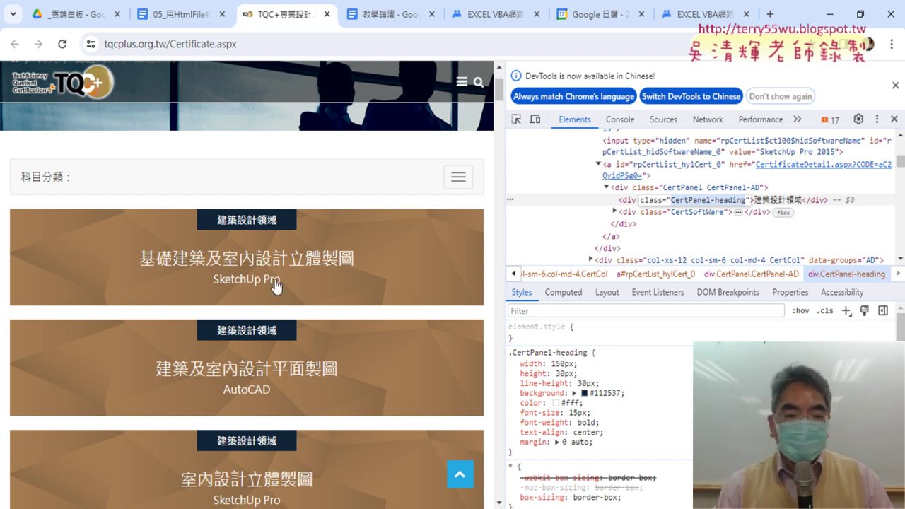
right_click(242, 265)
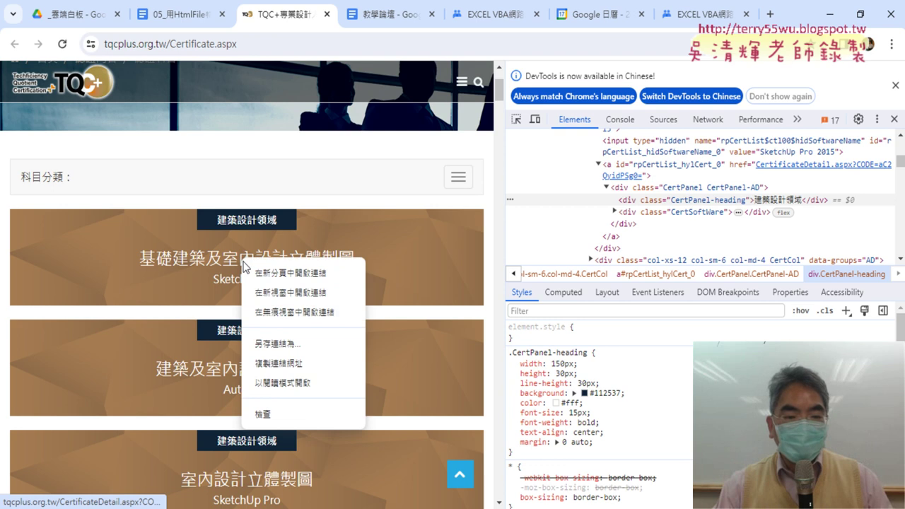
left_click(289, 424)
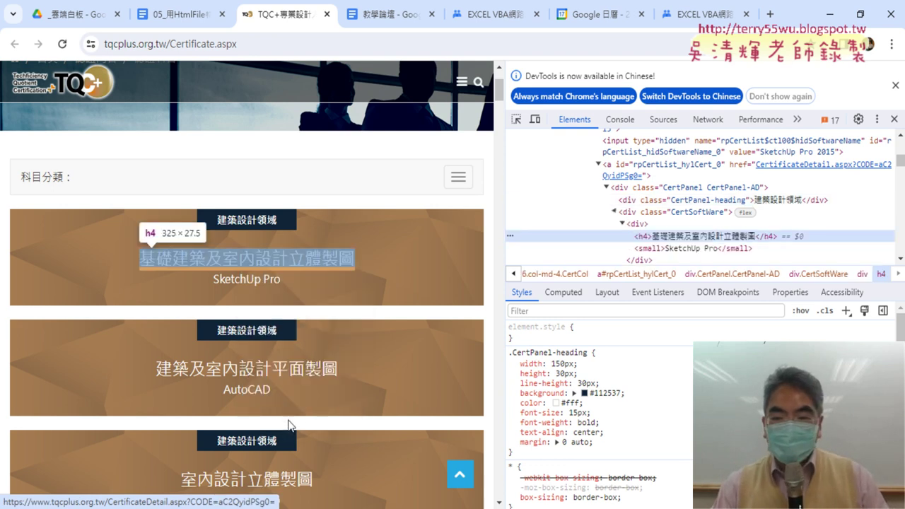
left_click(645, 249)
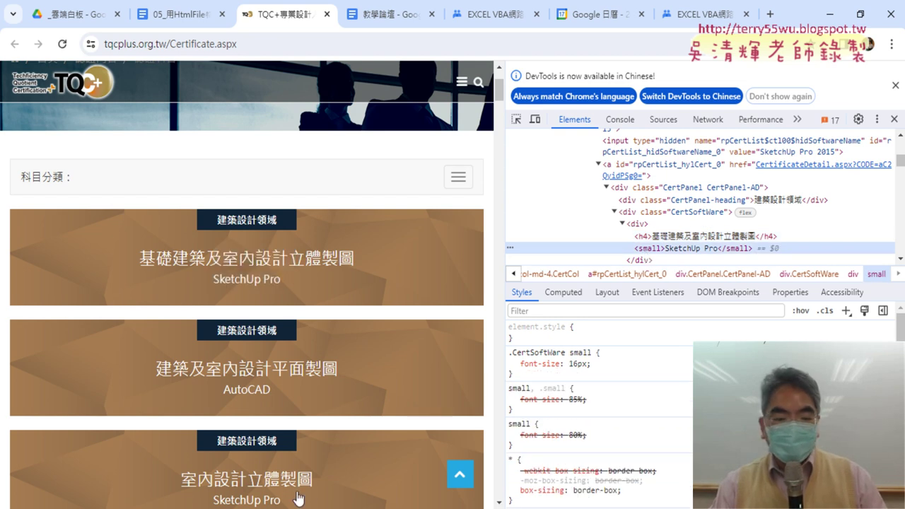
key("alt+Tab")
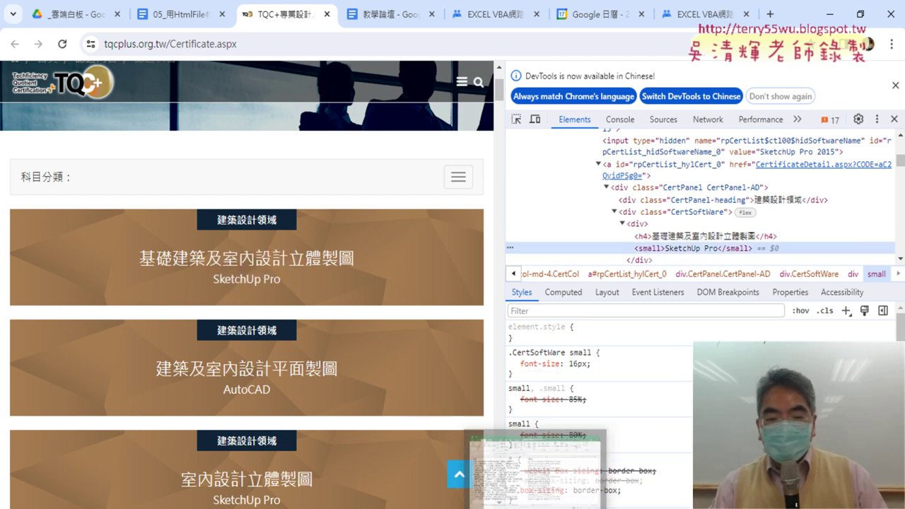
Step: On 01證照名稱, run the four TQC macro buttons to list categories and Chinese/English certificate names
left_click(97, 484)
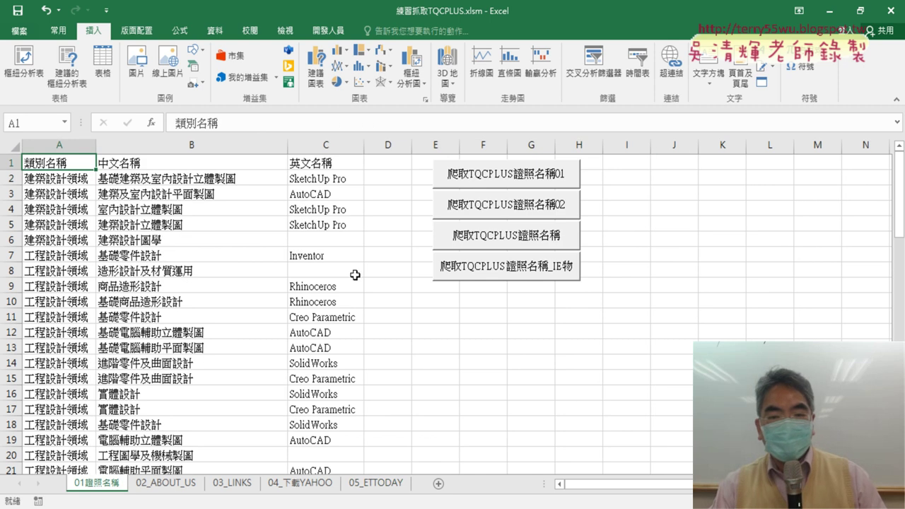
left_click(505, 181)
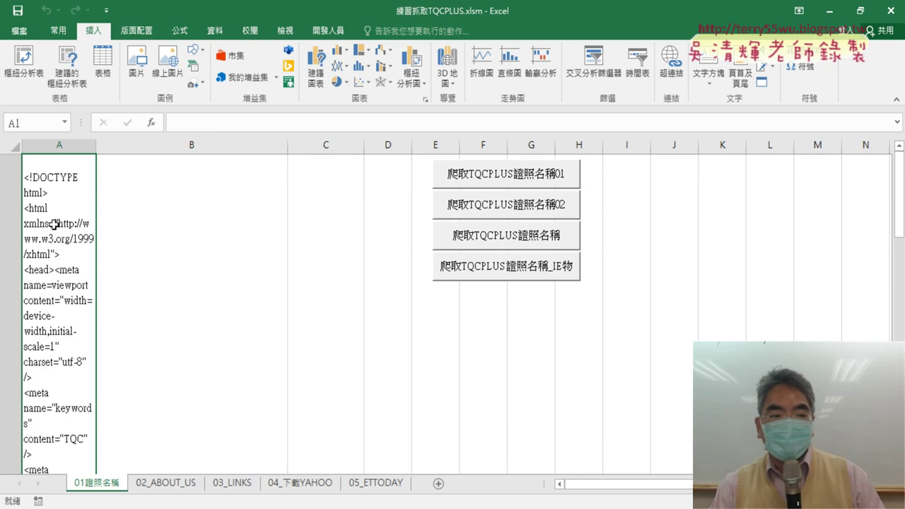
left_click(508, 207)
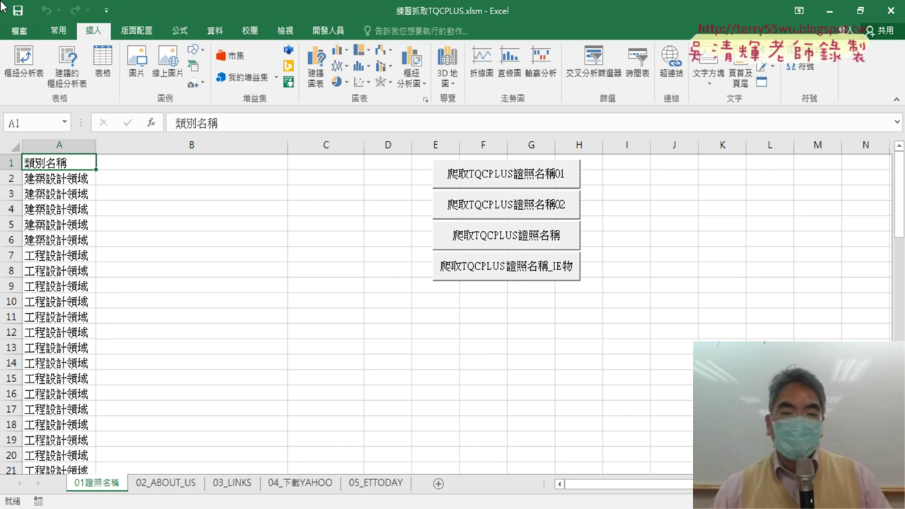
left_click(487, 244)
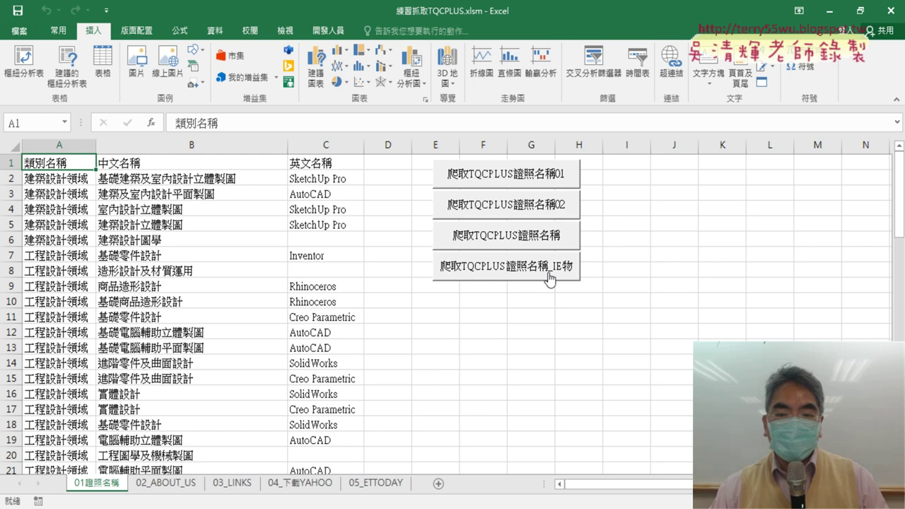
left_click(548, 276)
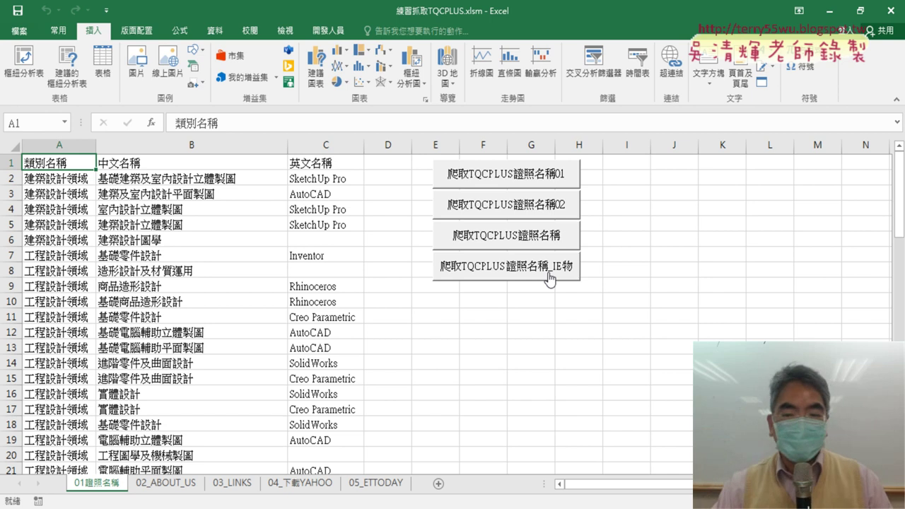
right_click(550, 277)
Step: Open the 爬取TQCPLUS證照名稱_IE物件 code via 指定巨集 and select its four IE setup steps
left_click(613, 383)
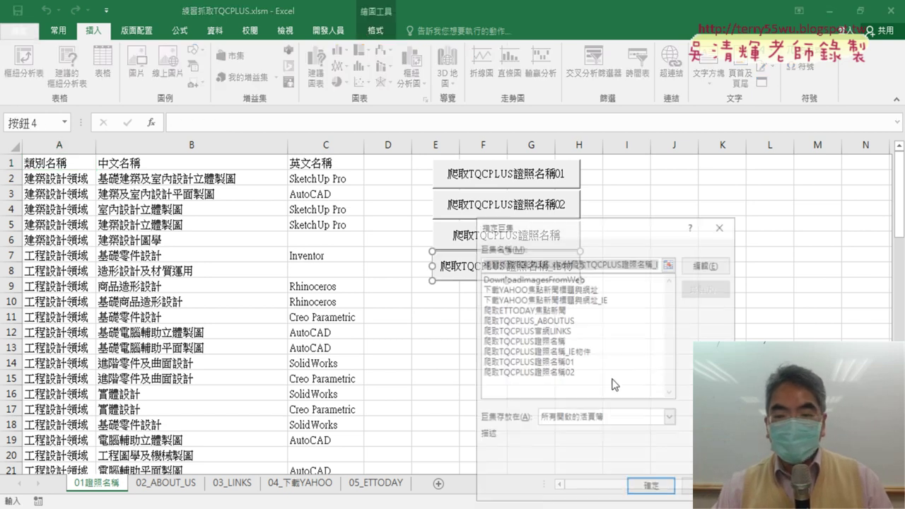
left_click(705, 266)
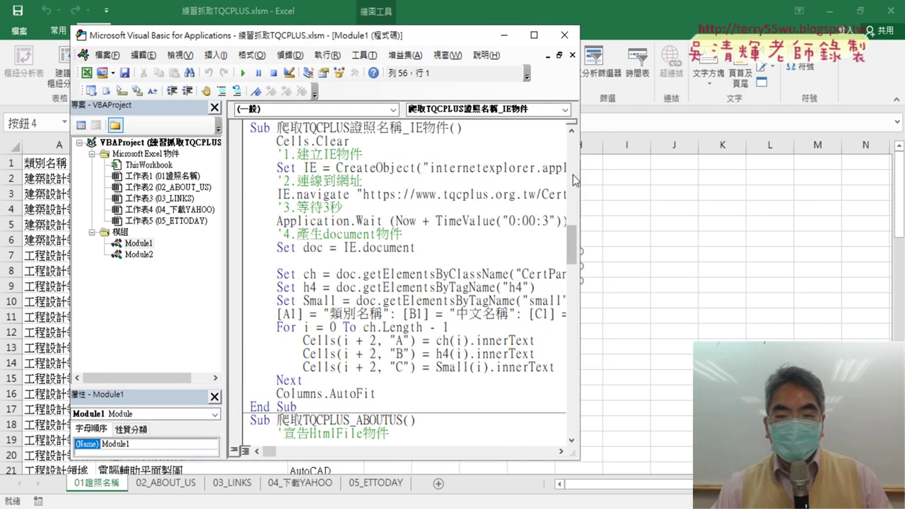
left_click_drag(581, 176, 880, 179)
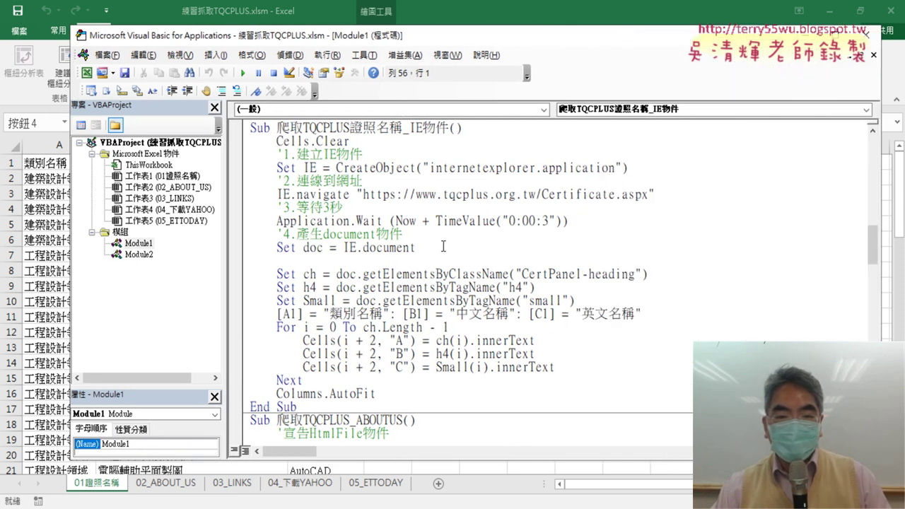
left_click_drag(441, 246, 241, 154)
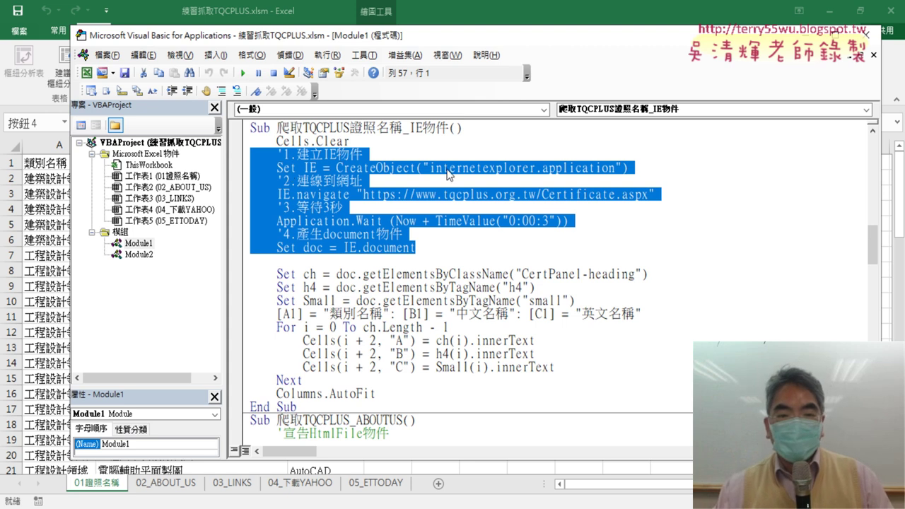
key("alt+Tab")
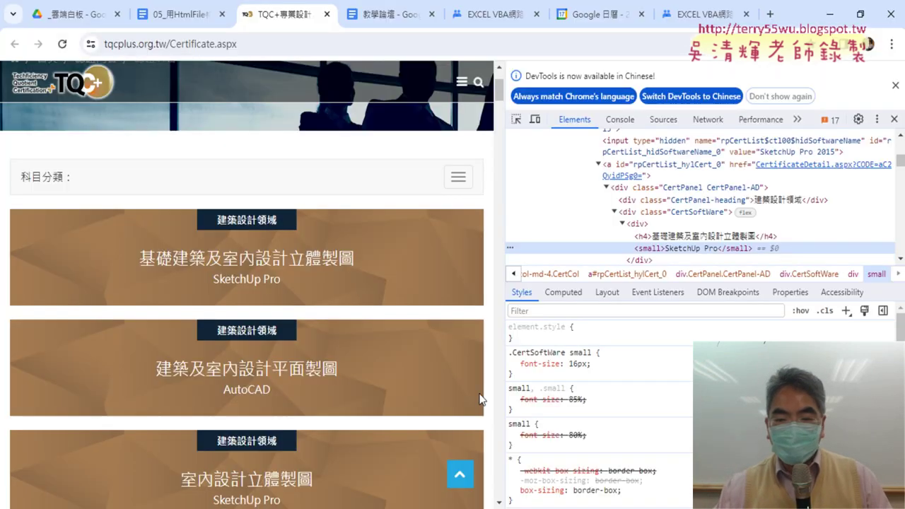
Step: Find and select the 使用 IE物件範本 code block in the lesson notes
left_click(895, 85)
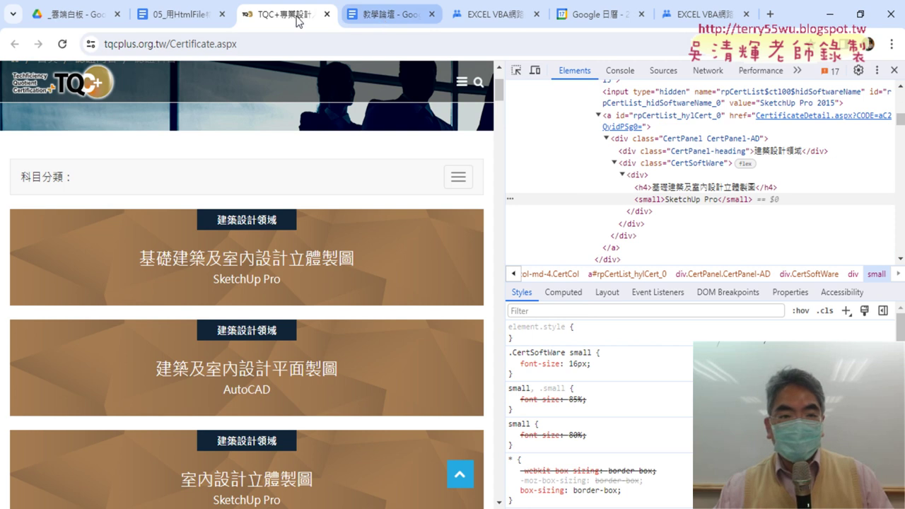
left_click(180, 16)
left_click_drag(852, 216, 817, 258)
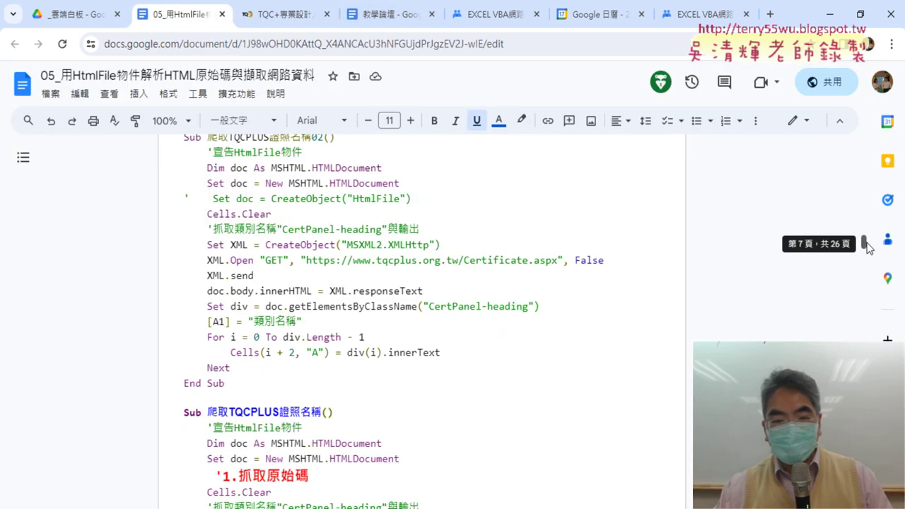
scroll(300, 260, "down", 3)
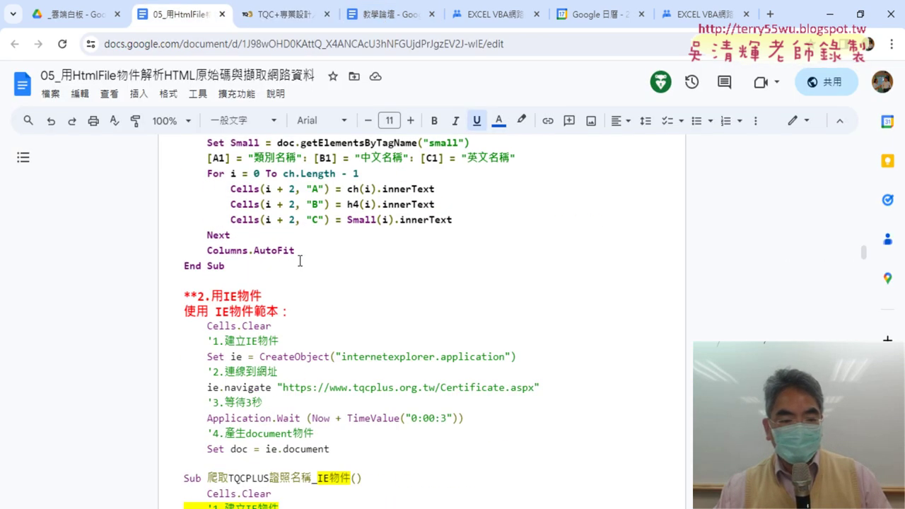
scroll(215, 192, "down", 2)
left_click_drag(176, 174, 290, 172)
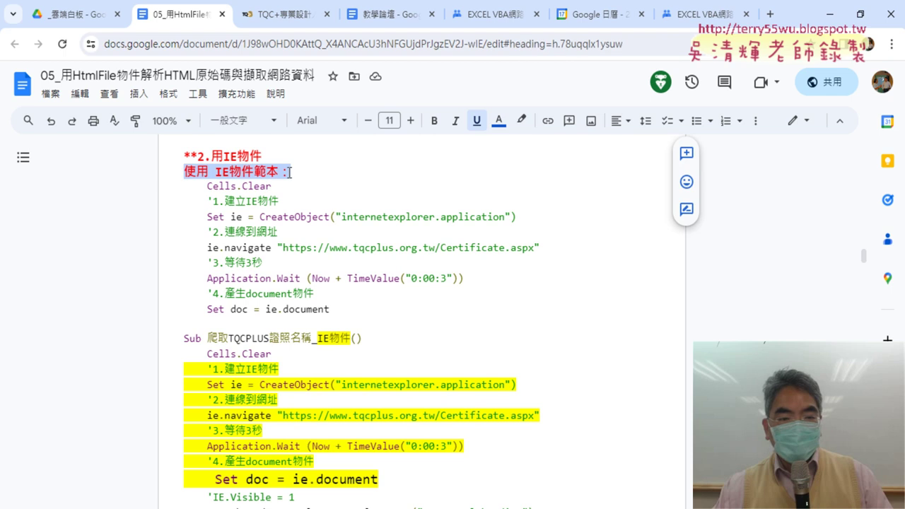
scroll(300, 177, "down", 1)
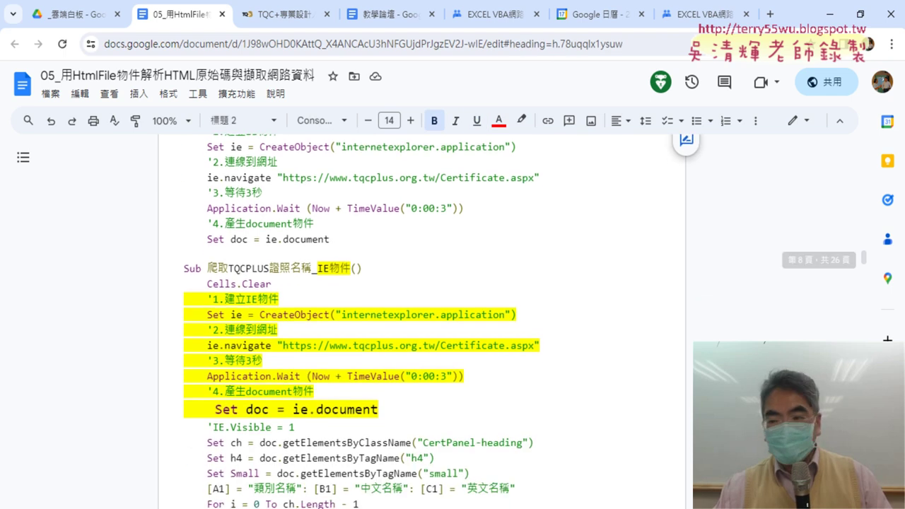
scroll(360, 295, "up", 2)
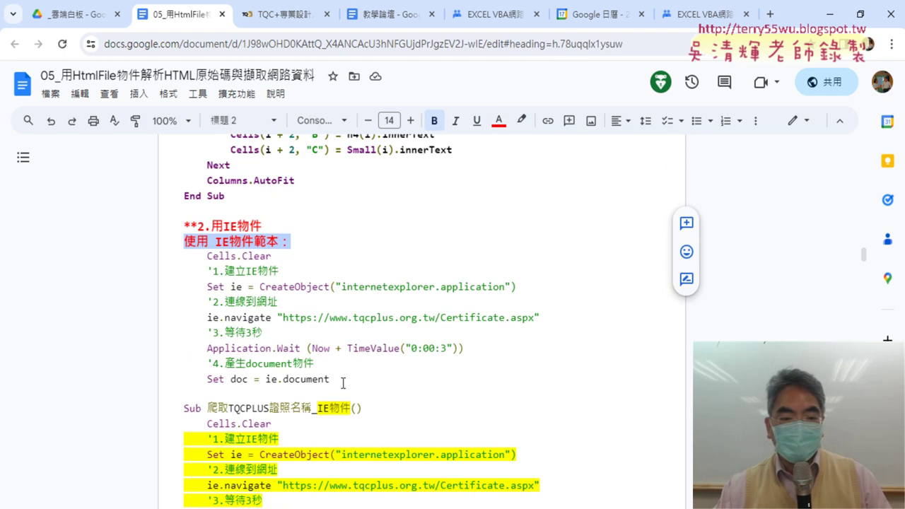
left_click_drag(342, 382, 170, 263)
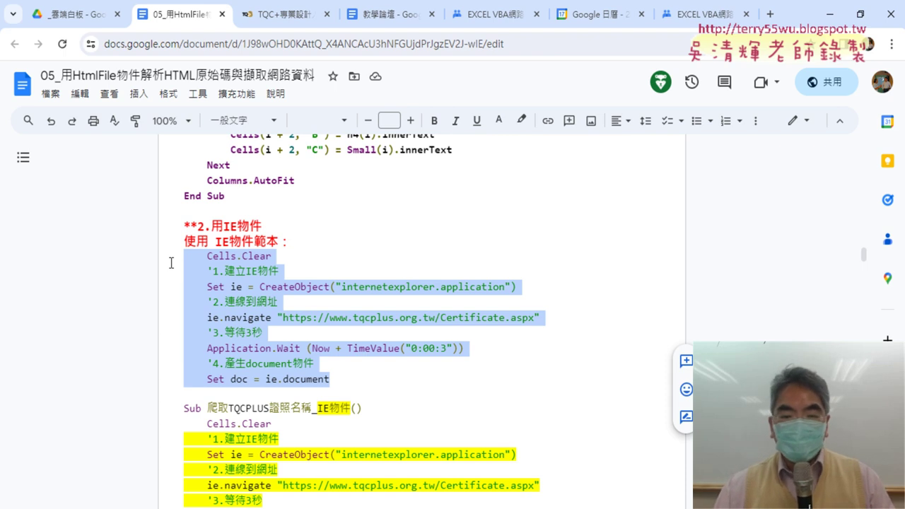
left_click(830, 15)
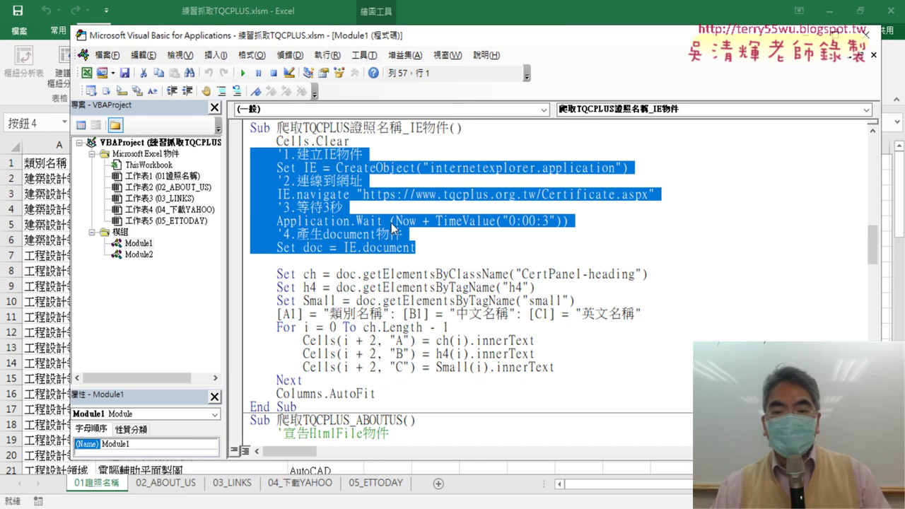
left_click(469, 232)
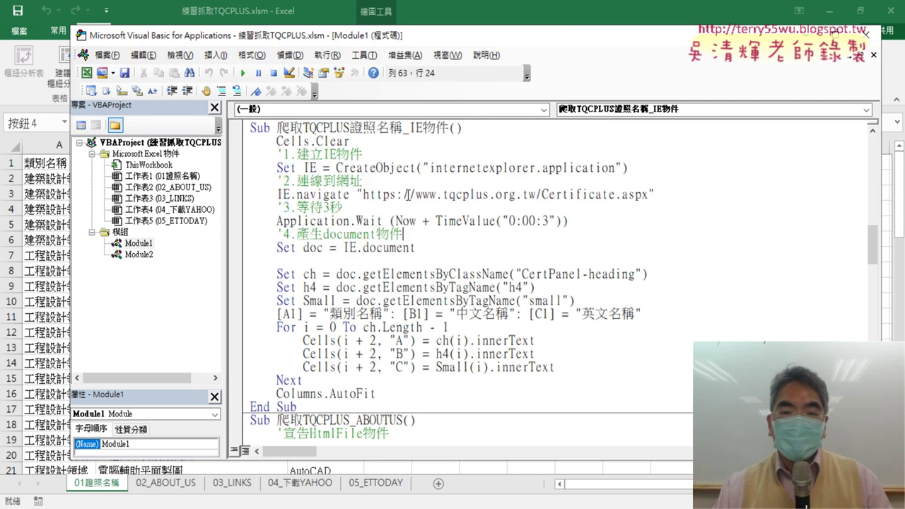
left_click_drag(337, 169, 601, 170)
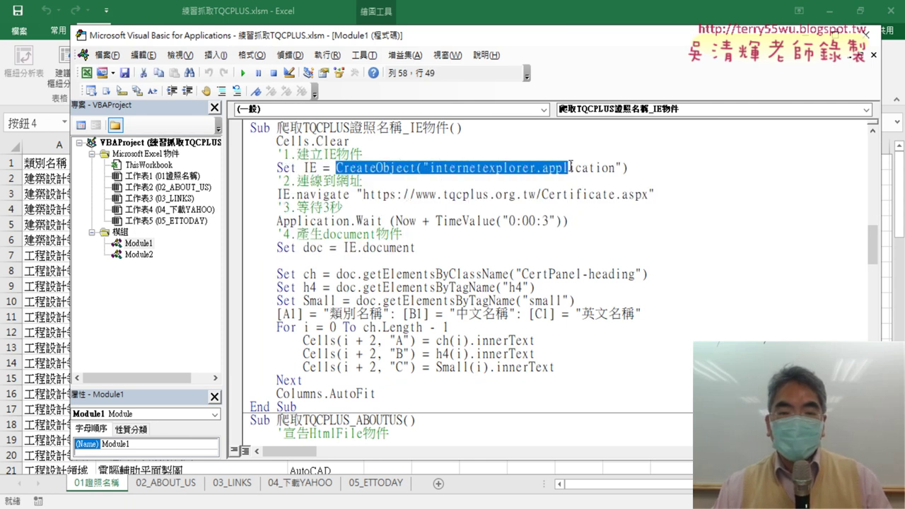
left_click(515, 168)
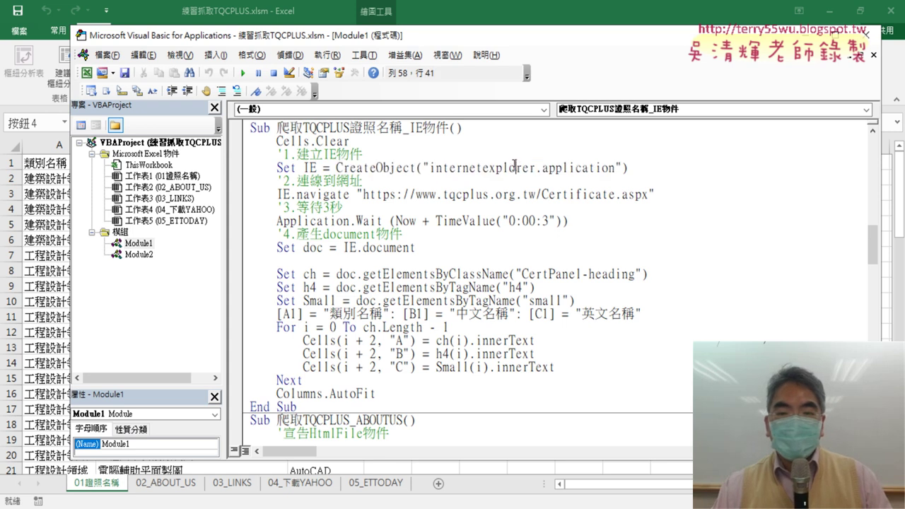
left_click_drag(616, 168, 436, 168)
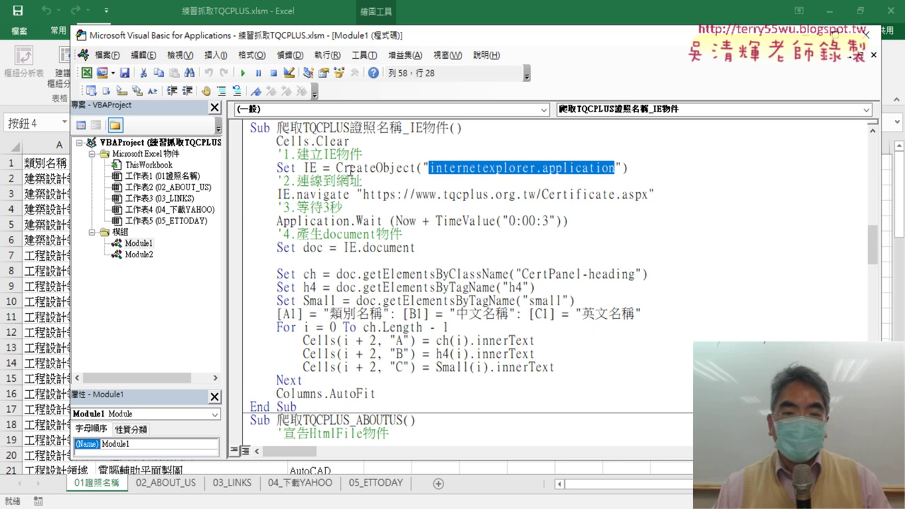
left_click_drag(323, 162, 303, 167)
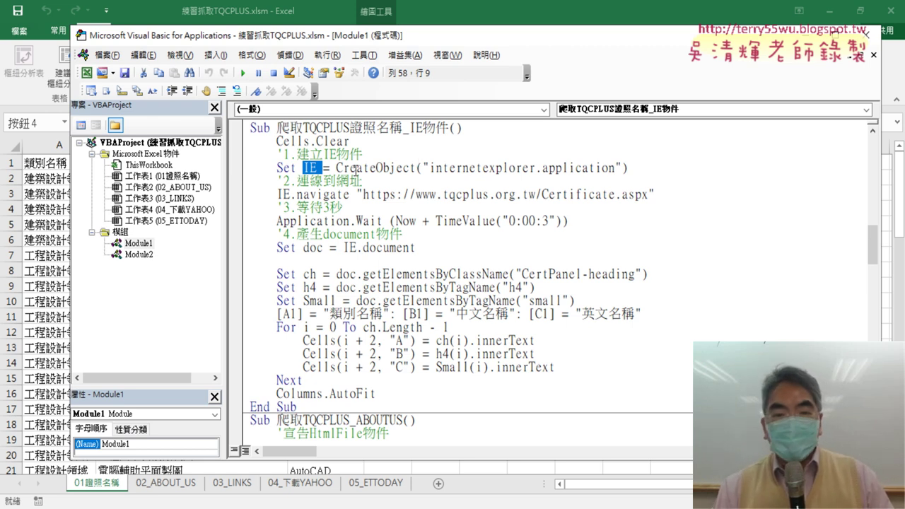
left_click_drag(336, 168, 415, 168)
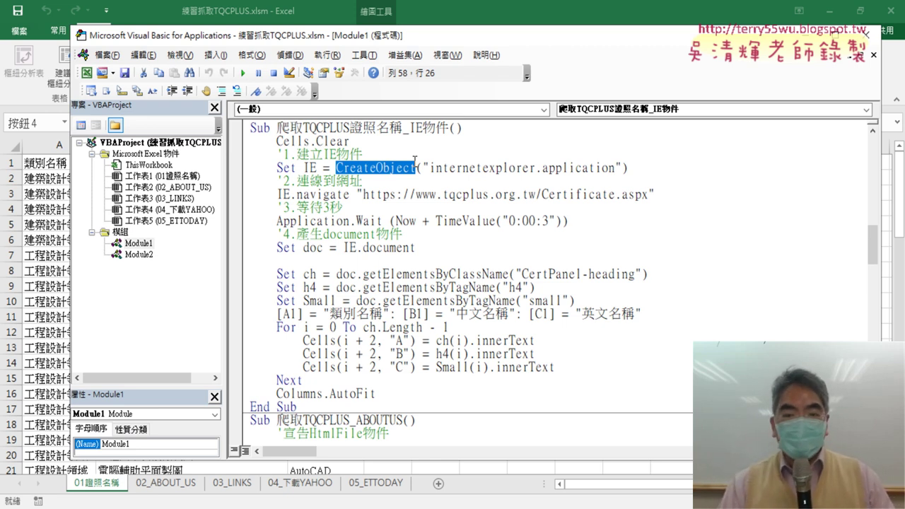
left_click_drag(290, 194, 349, 194)
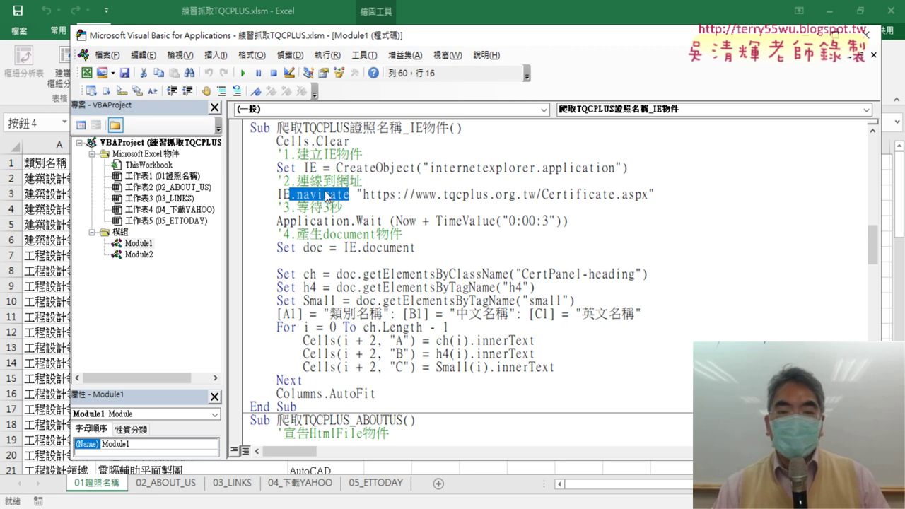
left_click_drag(356, 195, 656, 196)
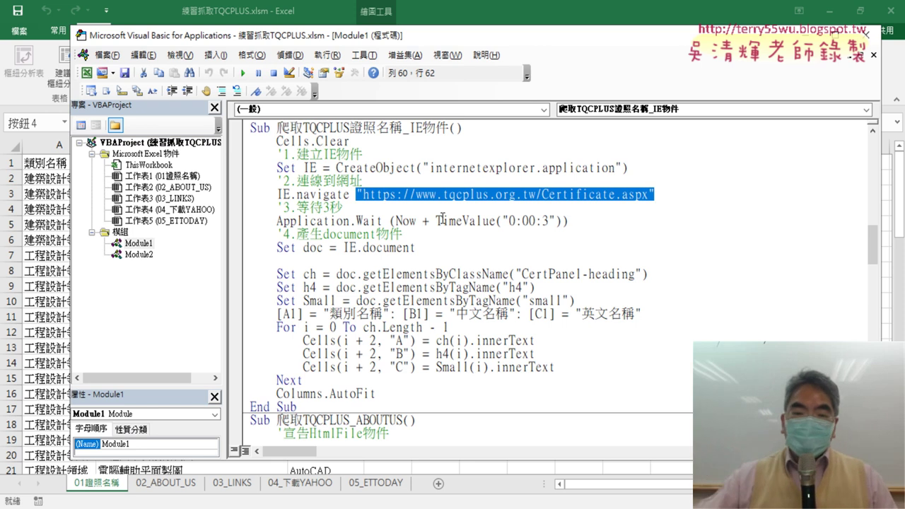
double_click(546, 221)
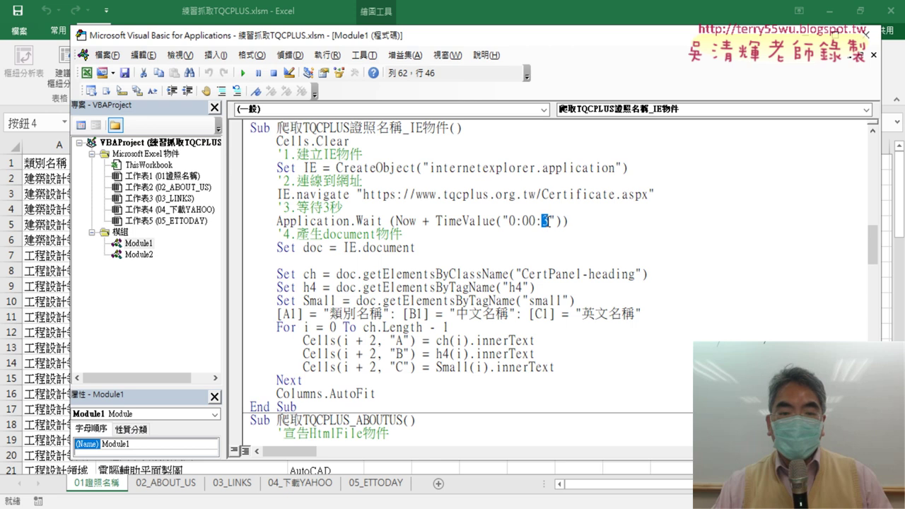
left_click_drag(423, 249, 357, 247)
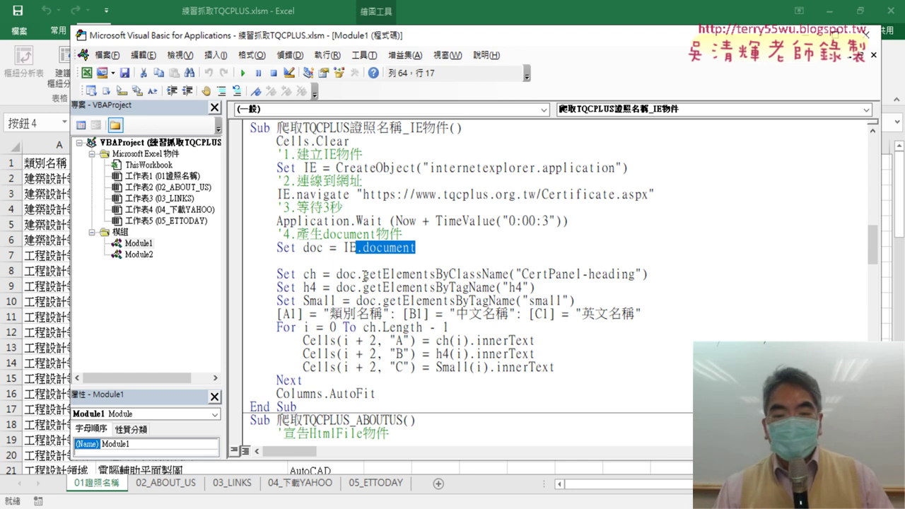
left_click_drag(356, 273, 510, 275)
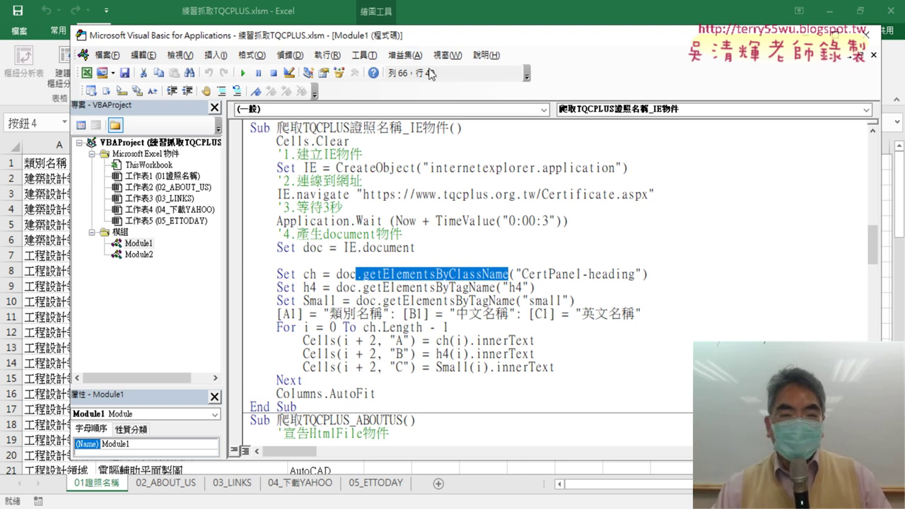
left_click_drag(436, 40, 508, 45)
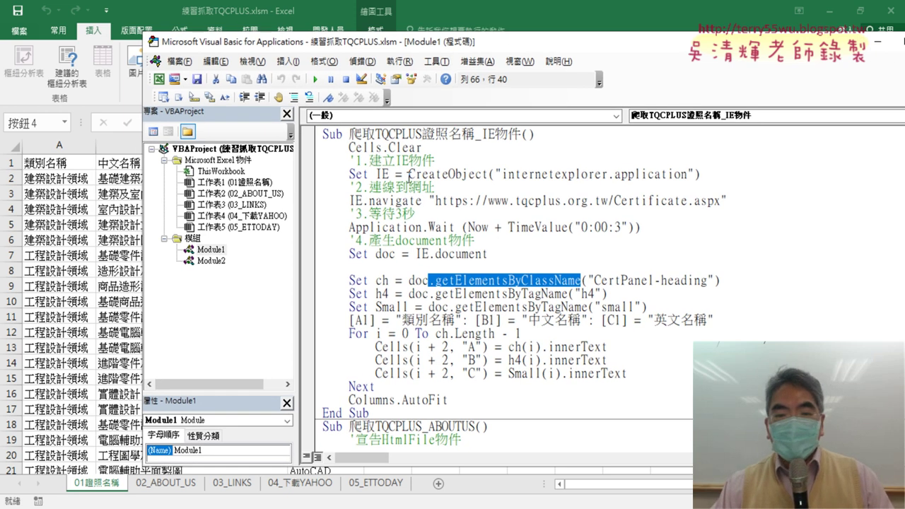
Step: Highlight CreateObject, the IE variable and the Set keyword in the IE macro's setup line
left_click_drag(407, 174, 489, 177)
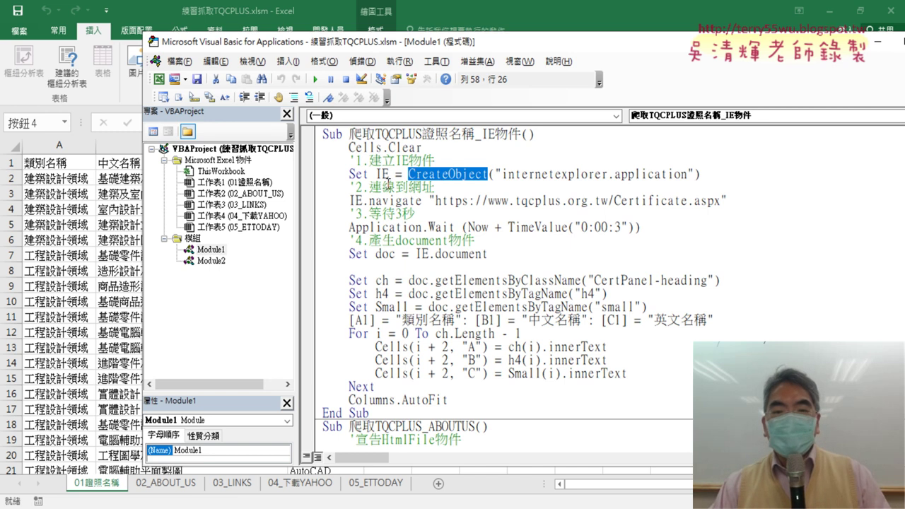
left_click_drag(388, 174, 375, 174)
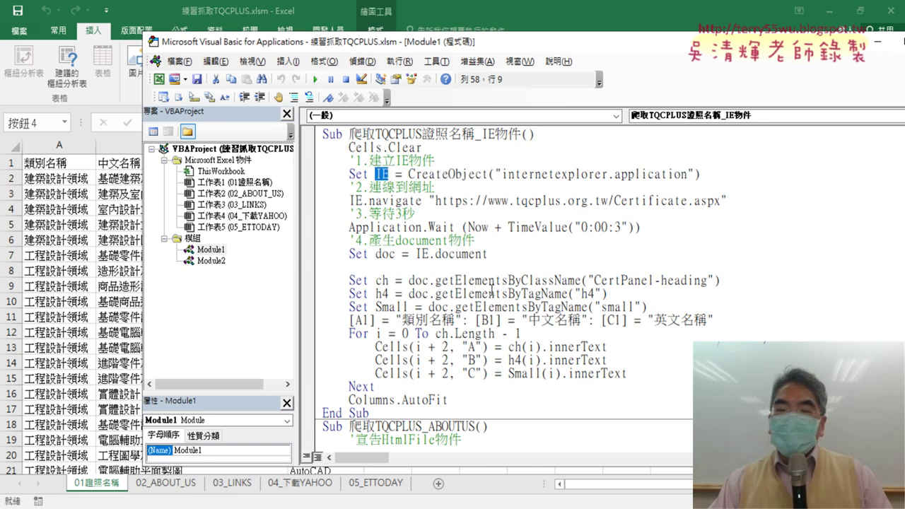
left_click_drag(373, 174, 348, 174)
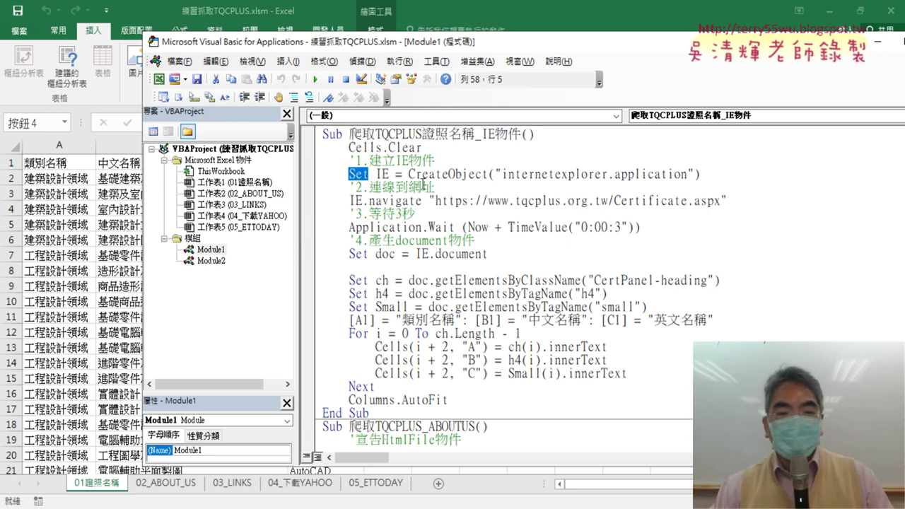
mouse_move(375, 174)
left_mouse_down()
mouse_move(398, 176)
mouse_move(388, 176)
left_mouse_up()
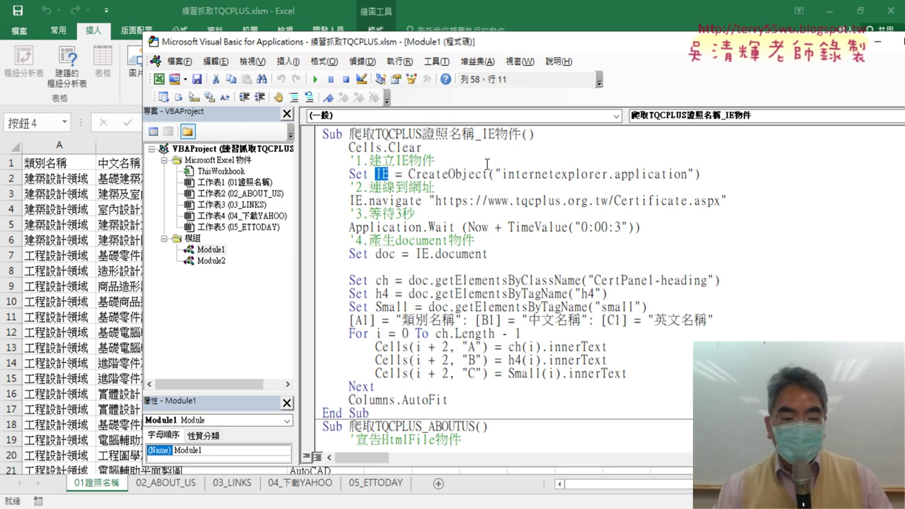
Step: Back in the workbook, view 02_ABOUT_US, then select the A1:B14 link table on 03_LINKS
key("alt+F11")
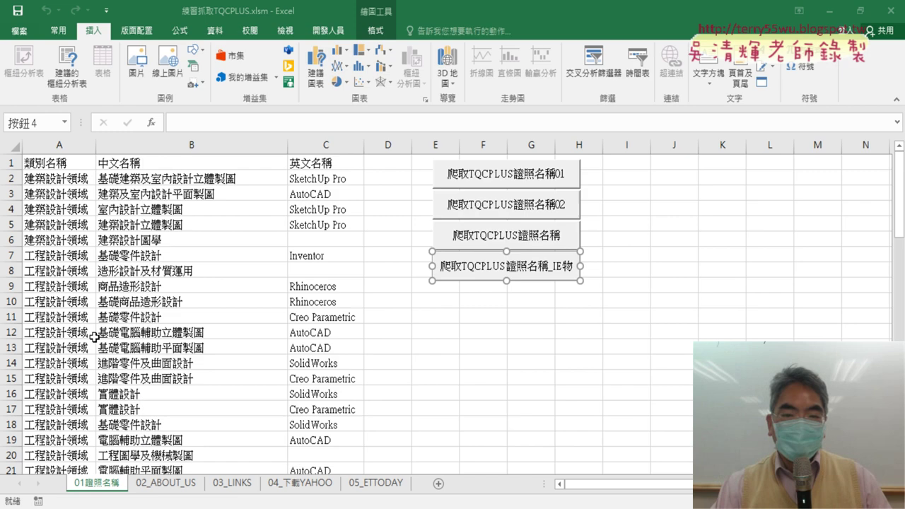
left_click(94, 337)
left_click(170, 483)
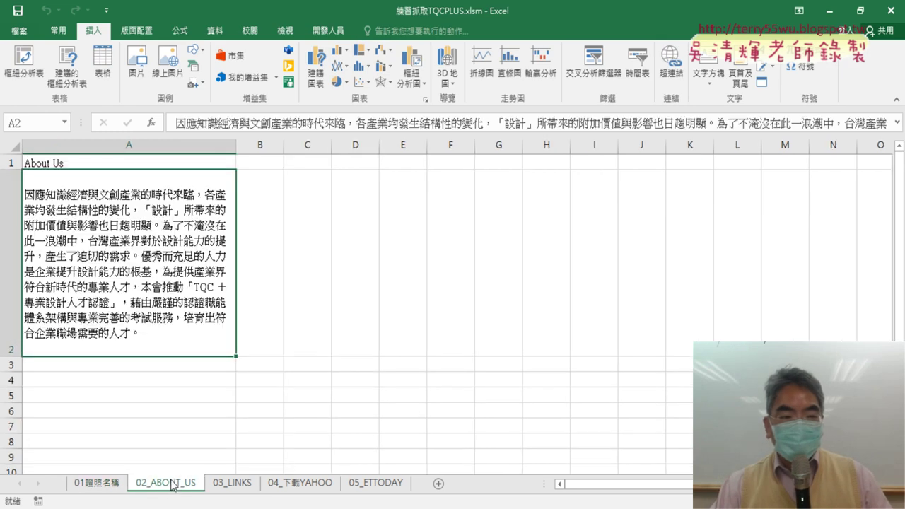
left_click(69, 162)
left_click(108, 240)
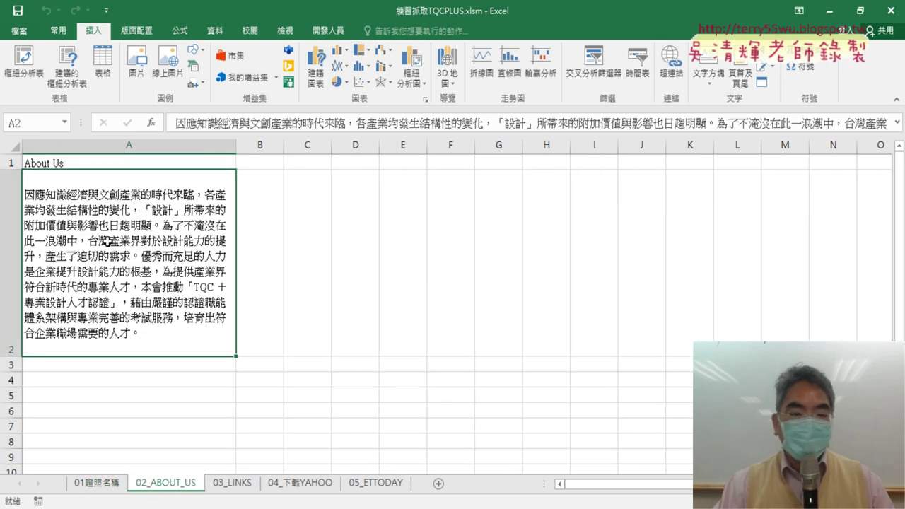
left_click(233, 483)
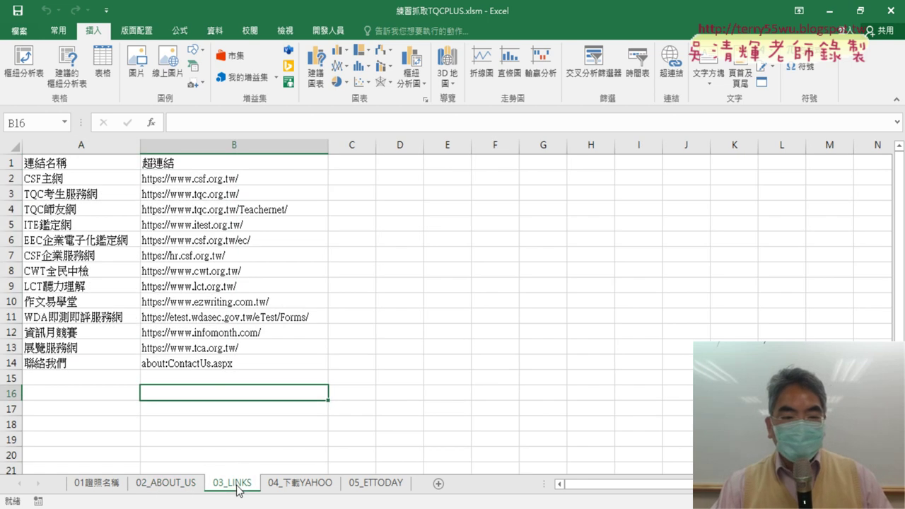
mouse_move(80, 164)
left_mouse_down()
mouse_move(211, 269)
mouse_move(210, 362)
left_mouse_up()
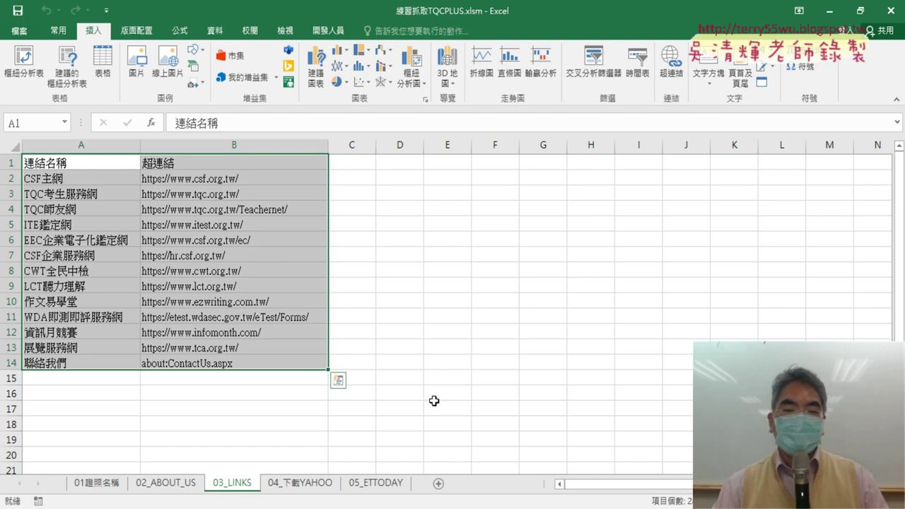
Step: Clear the whole 04_下載YAHOO sheet and run the Yahoo headline download macro
left_click(304, 483)
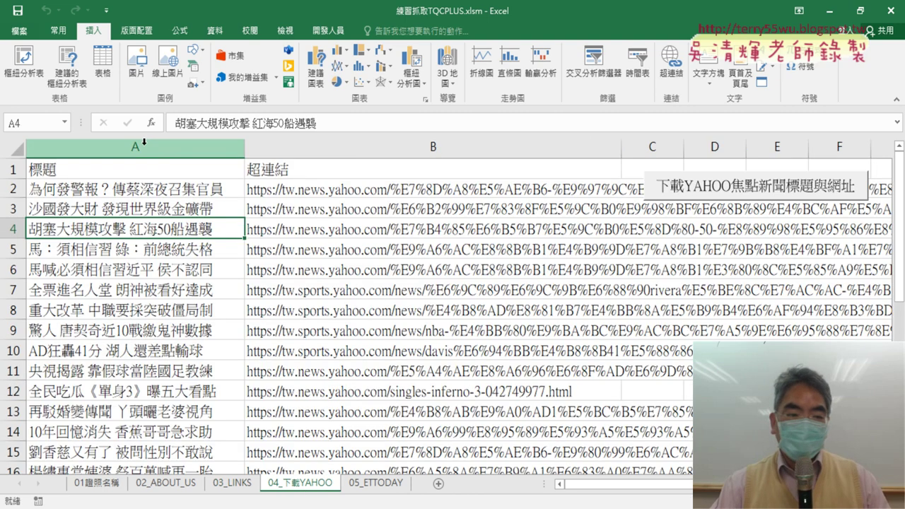
left_click(143, 142)
left_click(390, 150)
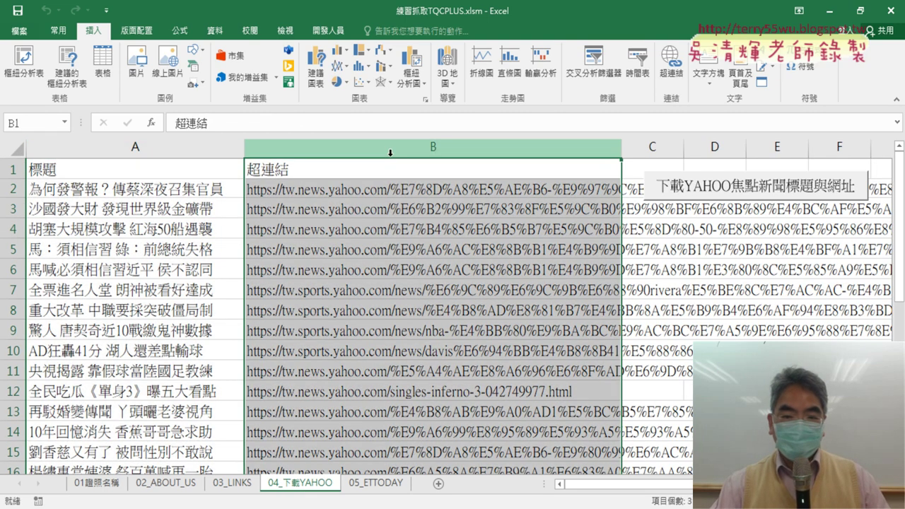
left_click(8, 149)
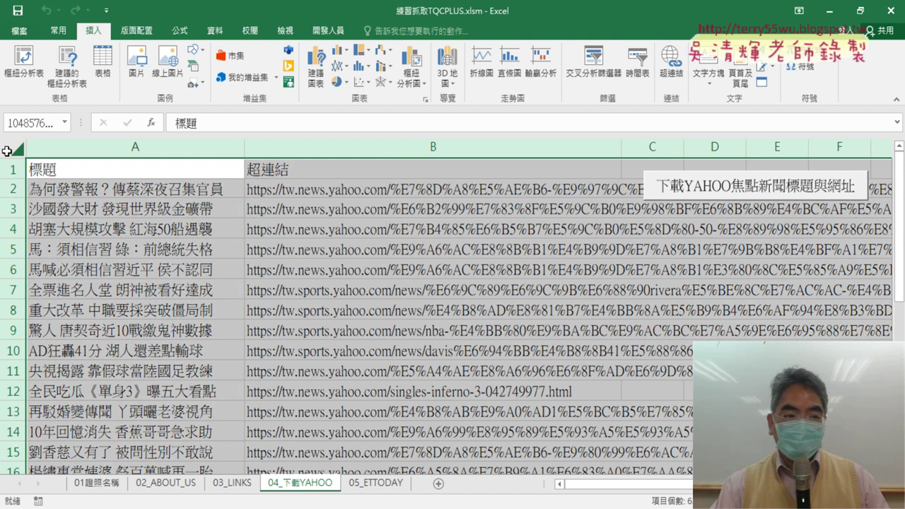
key("Delete")
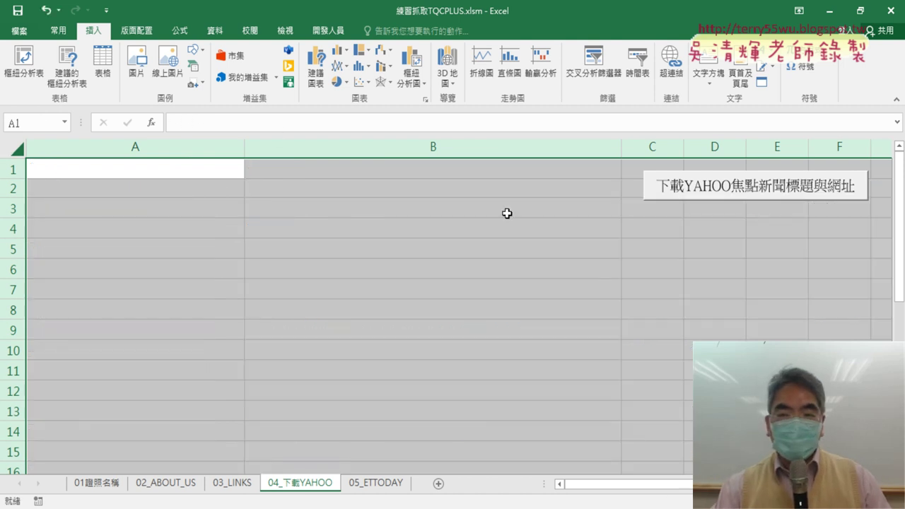
left_click(692, 190)
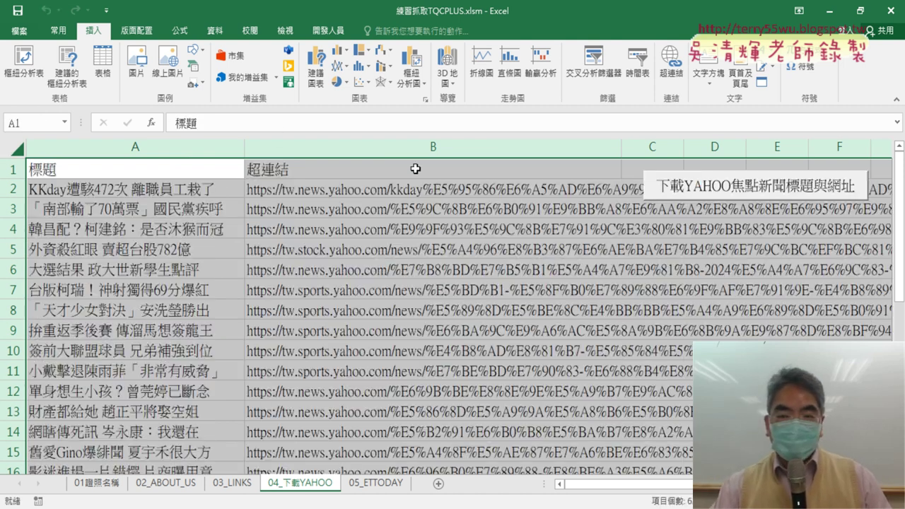
Step: Check the downloaded headlines, then clear the sheet again and rerun the Yahoo macro
left_click(160, 196)
scroll(161, 212, "down", 4)
scroll(160, 213, "down", 3)
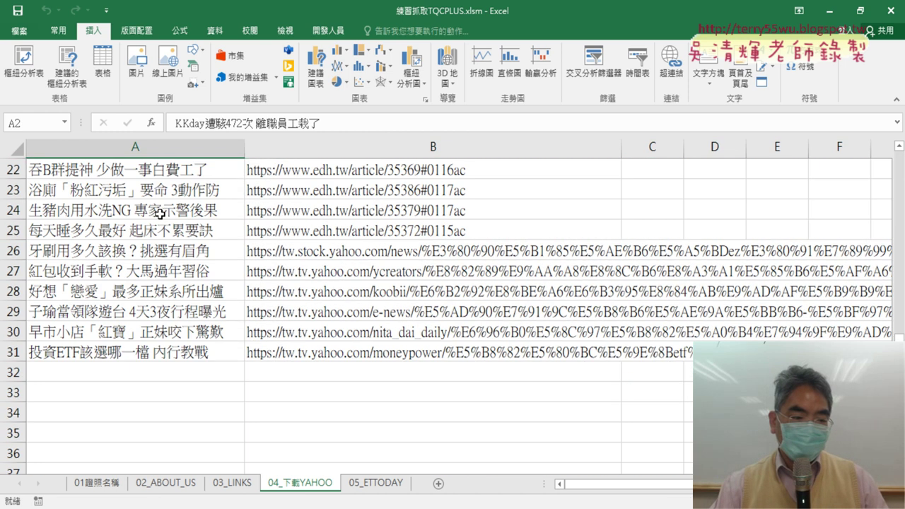
scroll(161, 213, "up", 7)
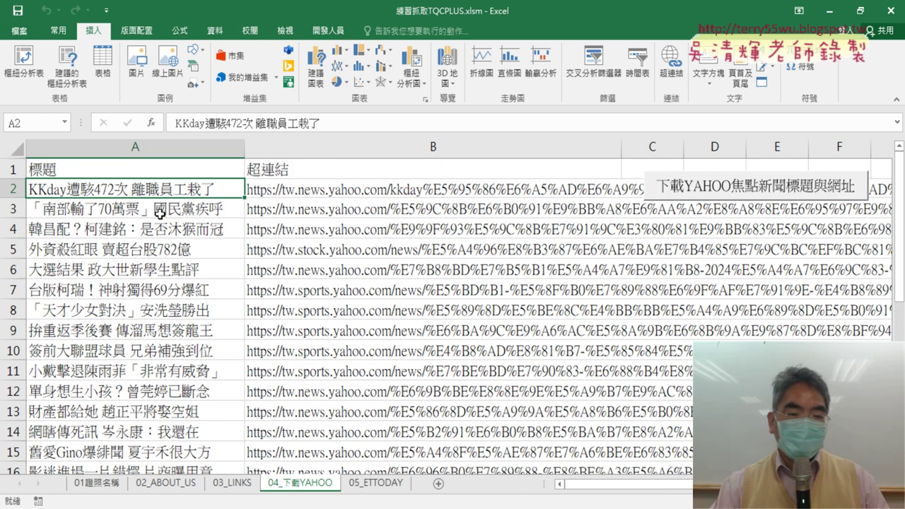
left_click(20, 147)
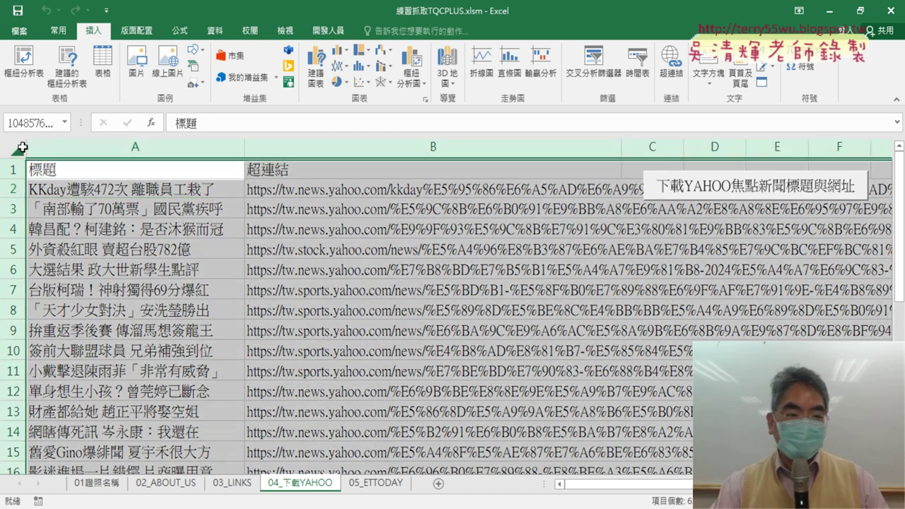
key("Delete")
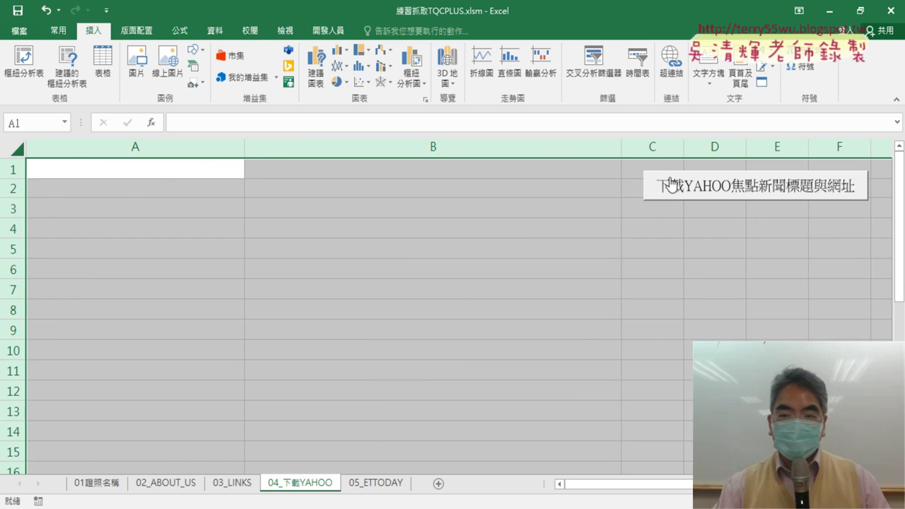
left_click(670, 184)
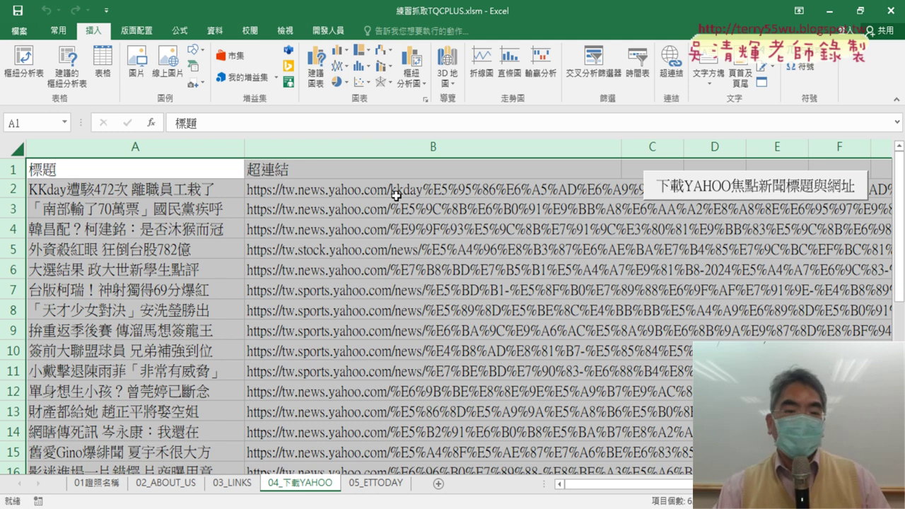
Step: Open the button's assigned macro in the VBA editor via Assign Macro > Edit
right_click(756, 189)
left_click(813, 304)
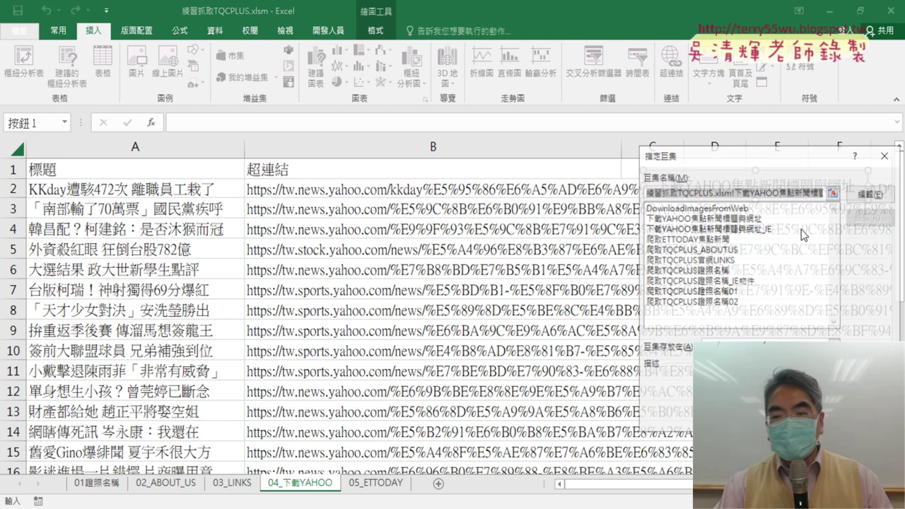
left_click(858, 195)
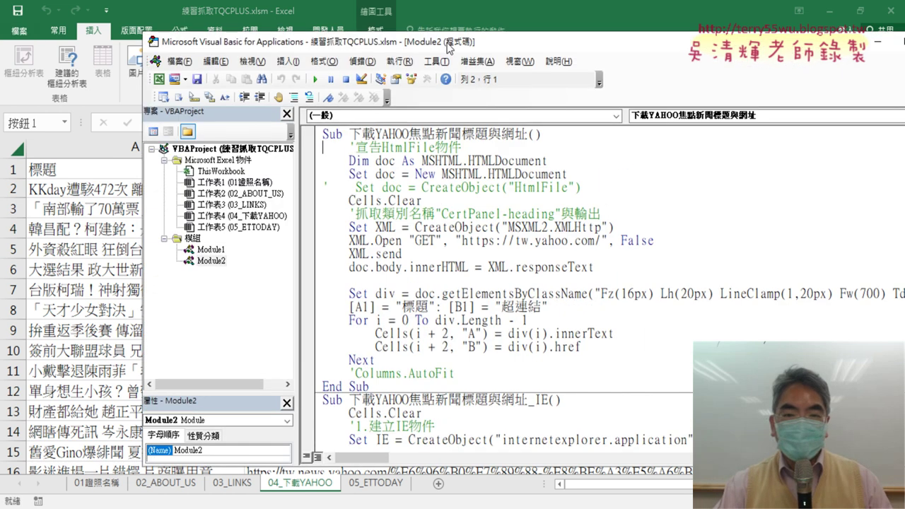
left_click_drag(449, 41, 315, 10)
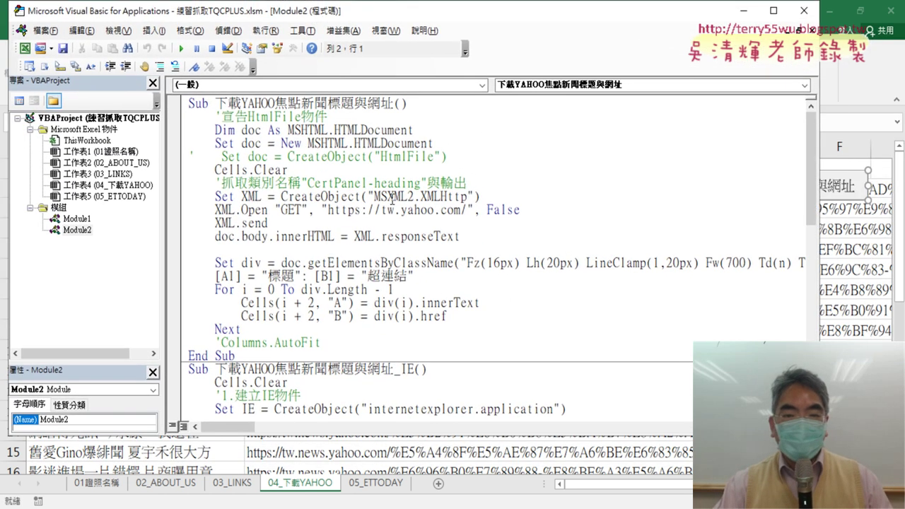
Step: Review the XMLHttp fetch, responseText, class-name lookup, innerText and href lines, then narrow the editor
left_click_drag(421, 195, 463, 196)
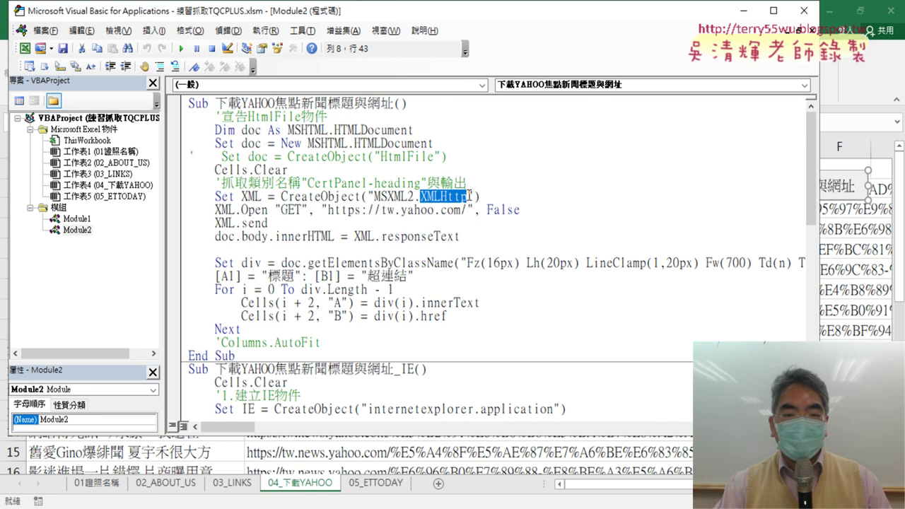
left_click_drag(461, 236, 190, 116)
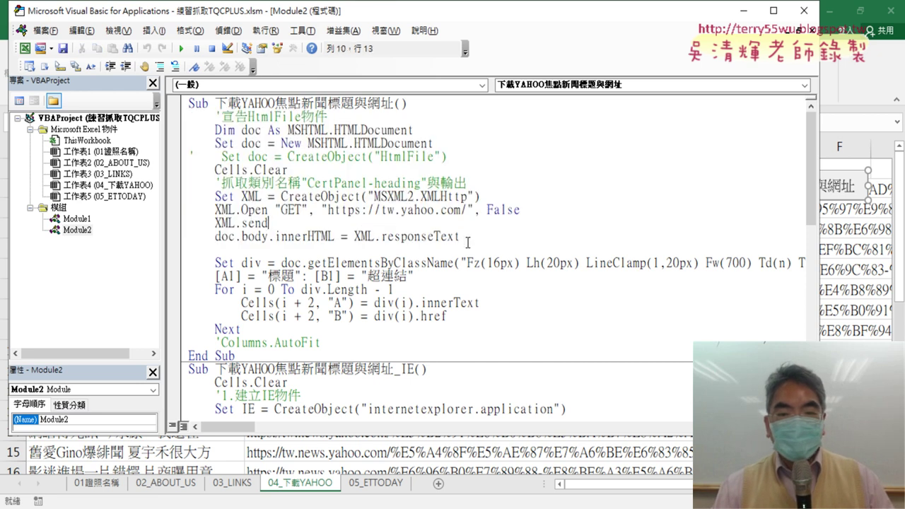
left_click_drag(463, 236, 385, 239)
double_click(381, 241)
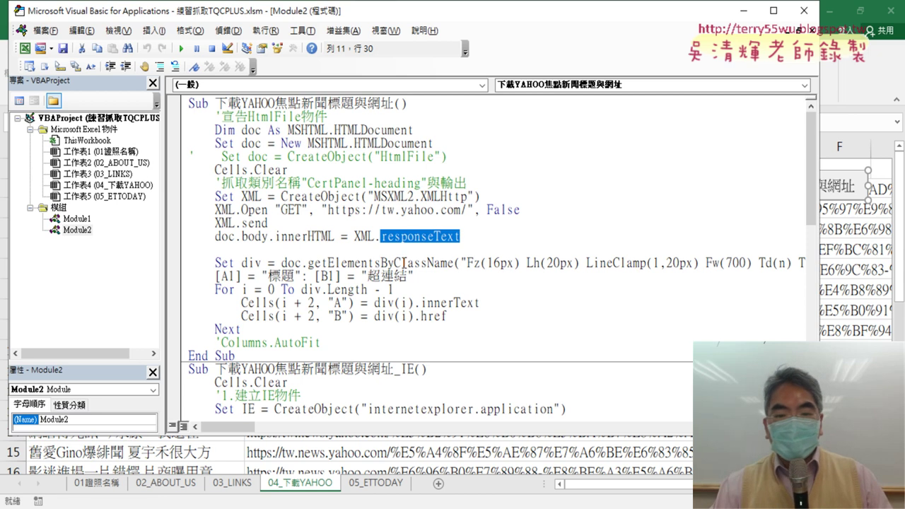
mouse_move(393, 262)
left_mouse_down()
mouse_move(728, 263)
mouse_move(716, 261)
left_mouse_up()
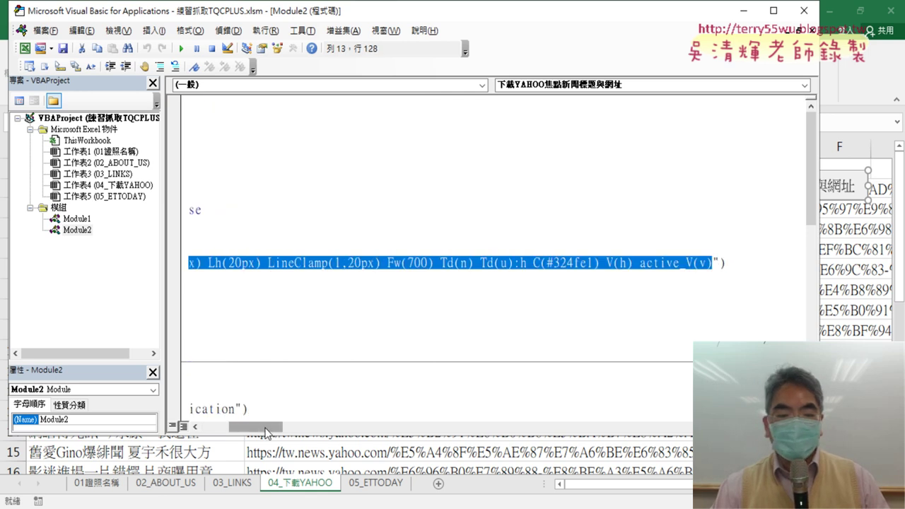
left_click_drag(269, 427, 240, 426)
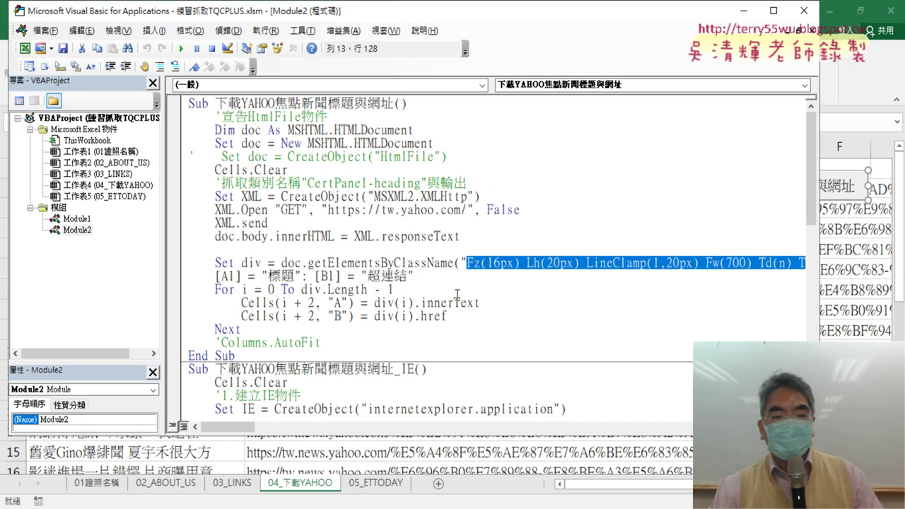
left_click_drag(491, 302, 418, 302)
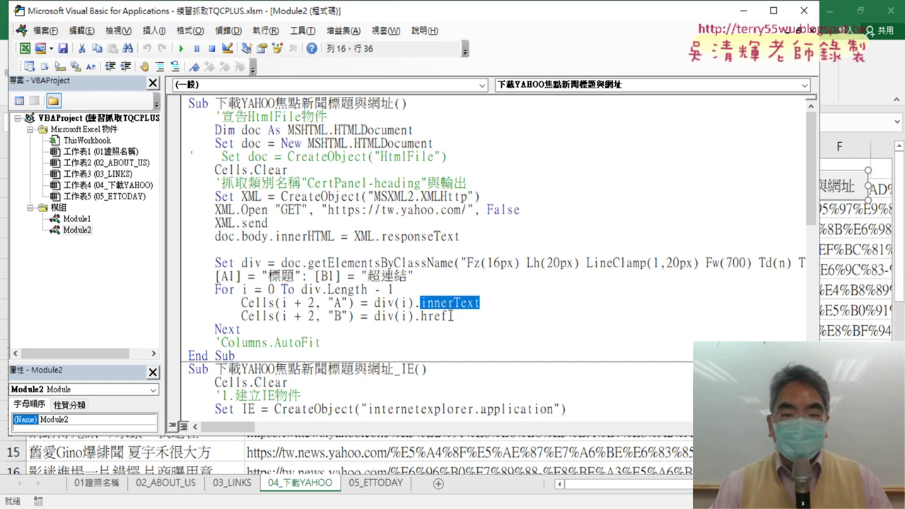
left_click_drag(451, 316, 424, 316)
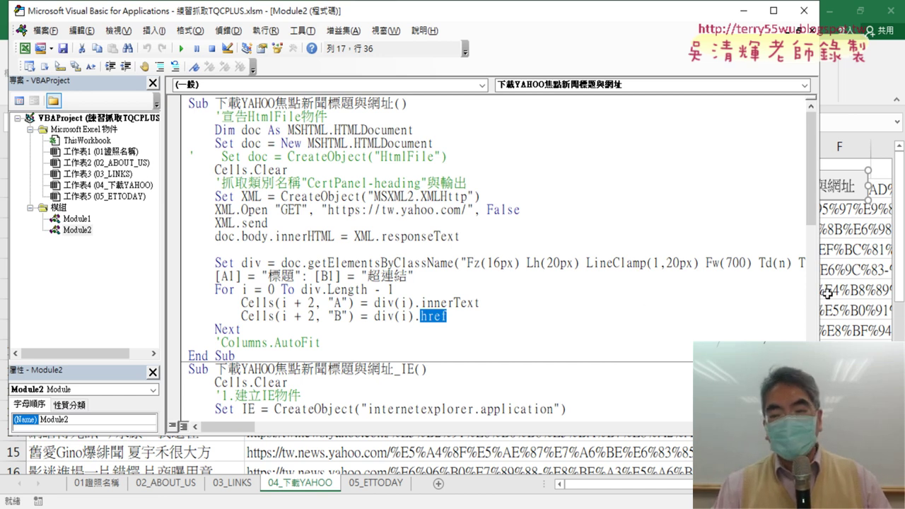
left_click_drag(822, 292, 560, 292)
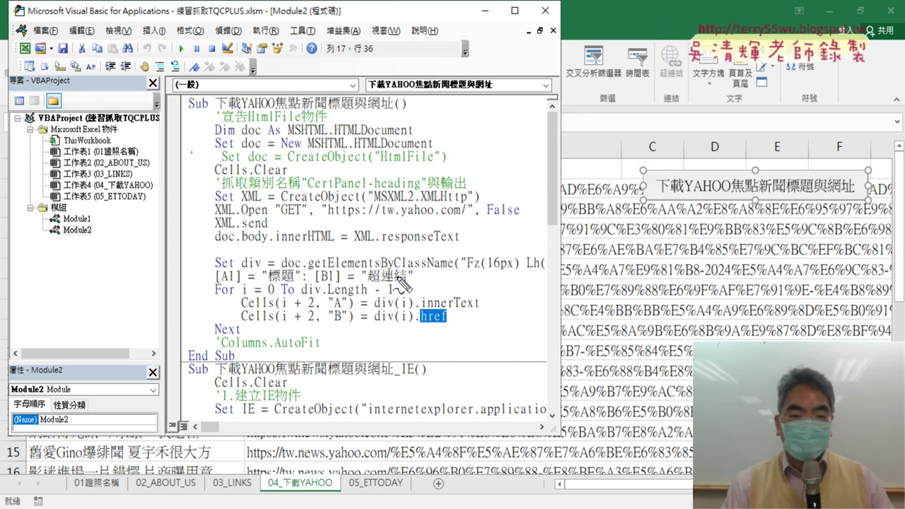
mouse_move(364, 249)
left_mouse_down()
mouse_move(198, 172)
mouse_move(420, 252)
left_mouse_up()
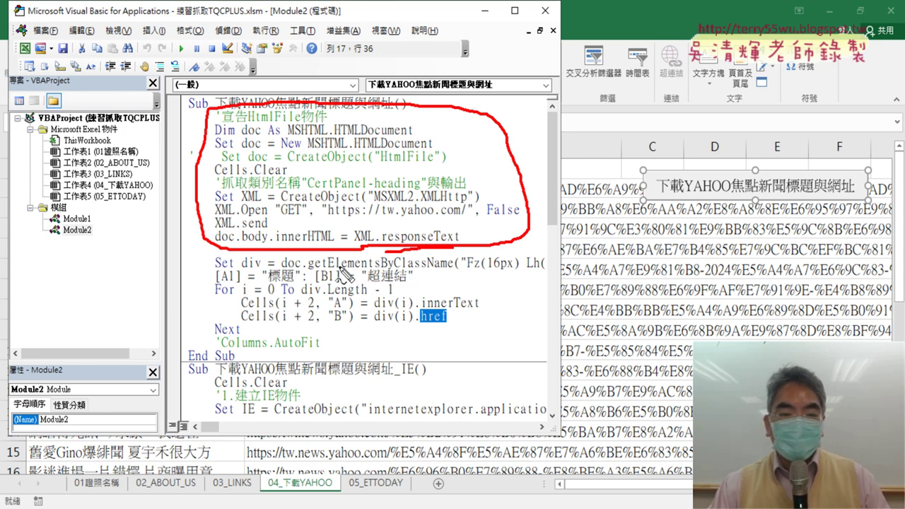
left_click_drag(395, 281, 414, 278)
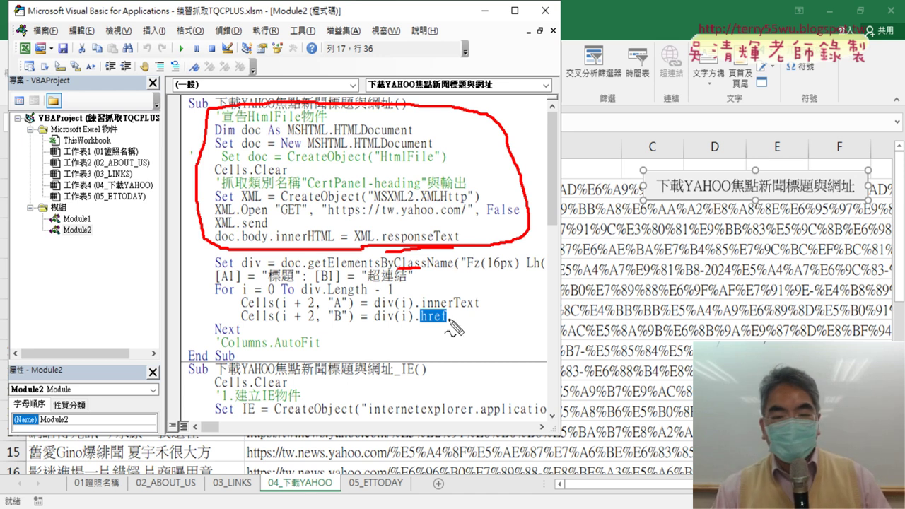
left_click_drag(422, 328, 442, 327)
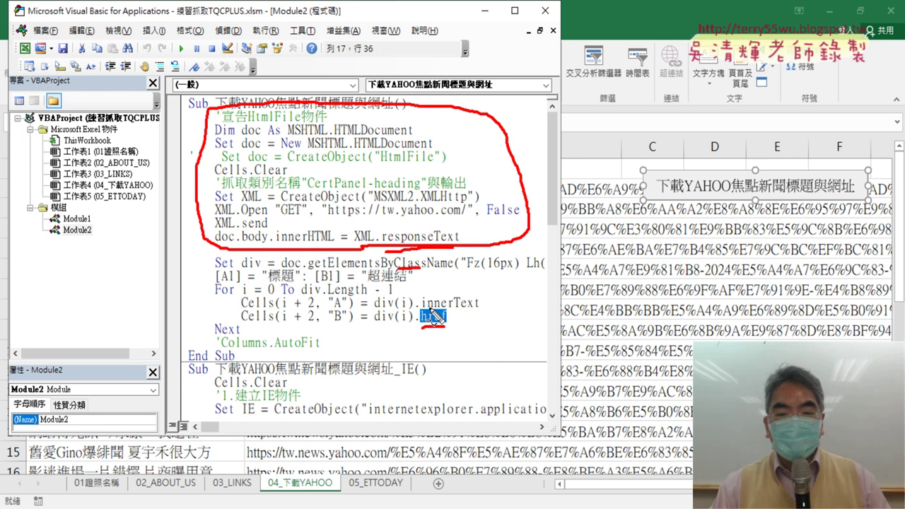
left_click_drag(422, 309, 481, 309)
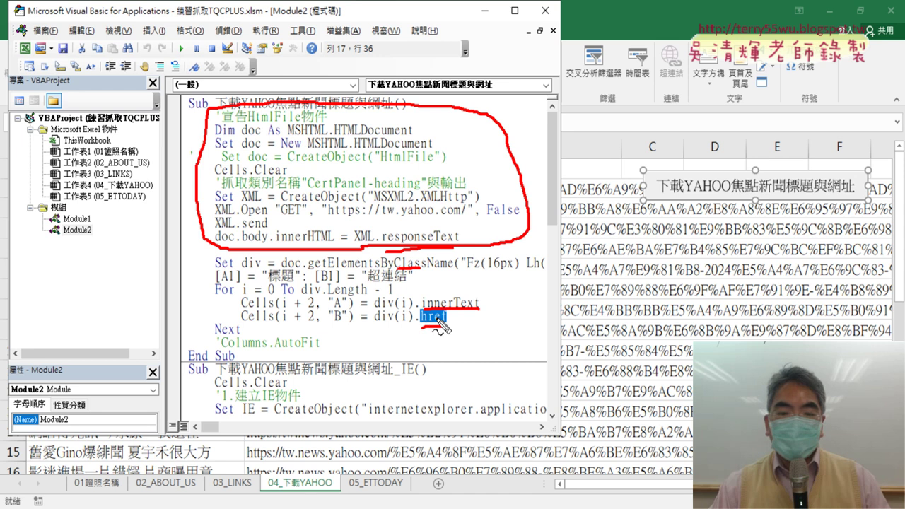
left_click_drag(422, 325, 446, 326)
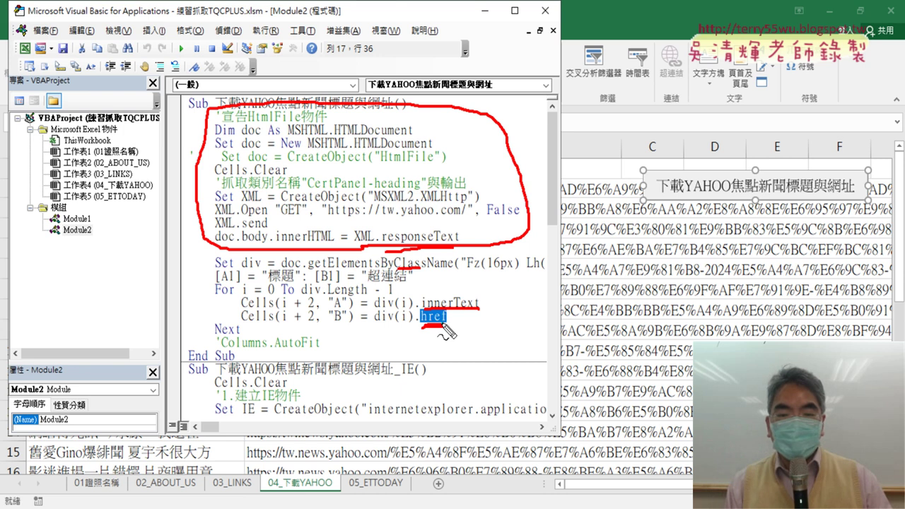
key("Escape")
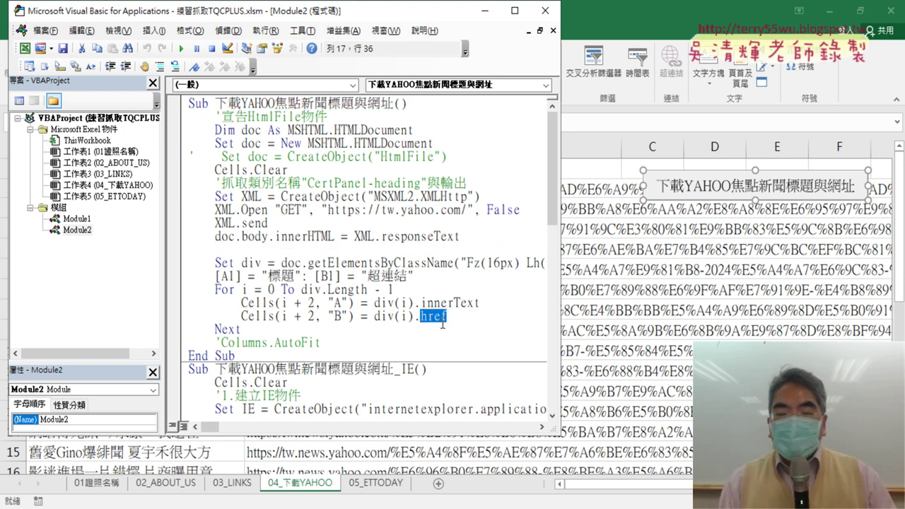
Step: Select the XMLHttp request block, delete it, and undo to restore it
scroll(443, 323, "down", 1)
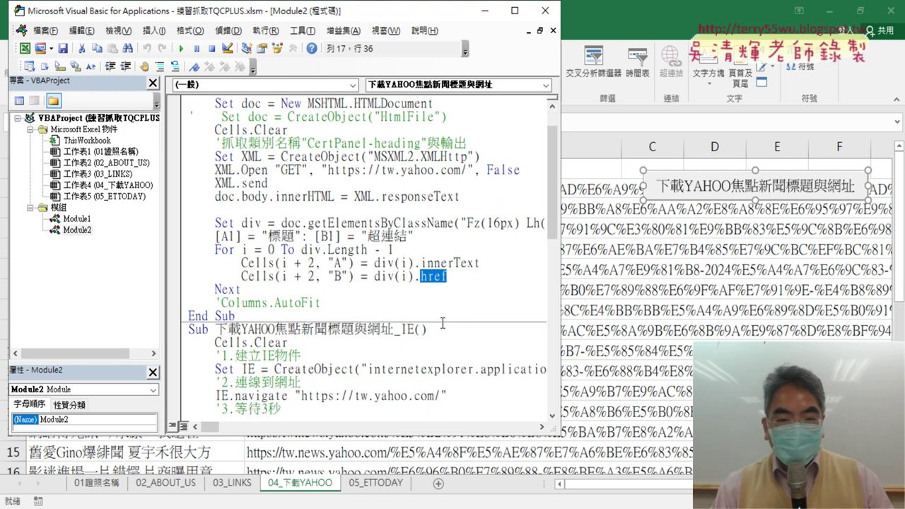
scroll(443, 323, "up", 1)
mouse_move(474, 237)
left_mouse_down()
mouse_move(396, 217)
mouse_move(179, 123)
left_mouse_up()
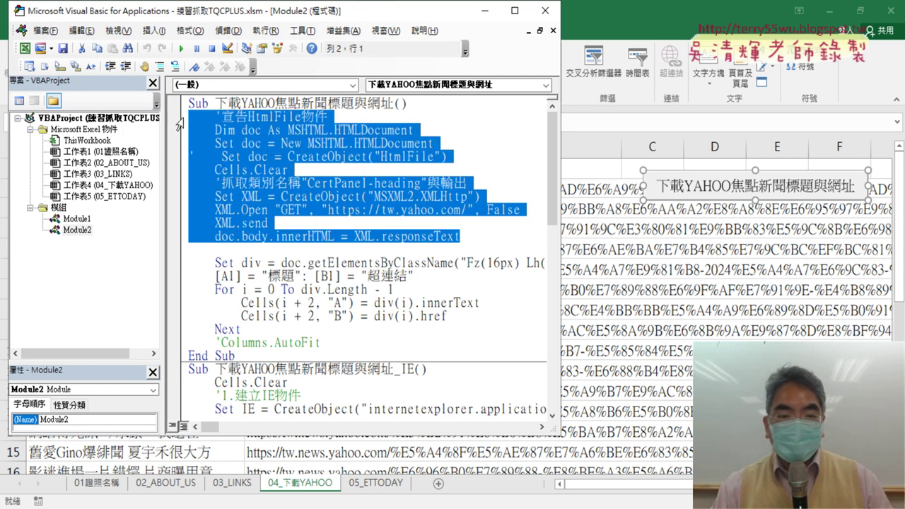
scroll(277, 167, "down", 1)
scroll(306, 156, "up", 1)
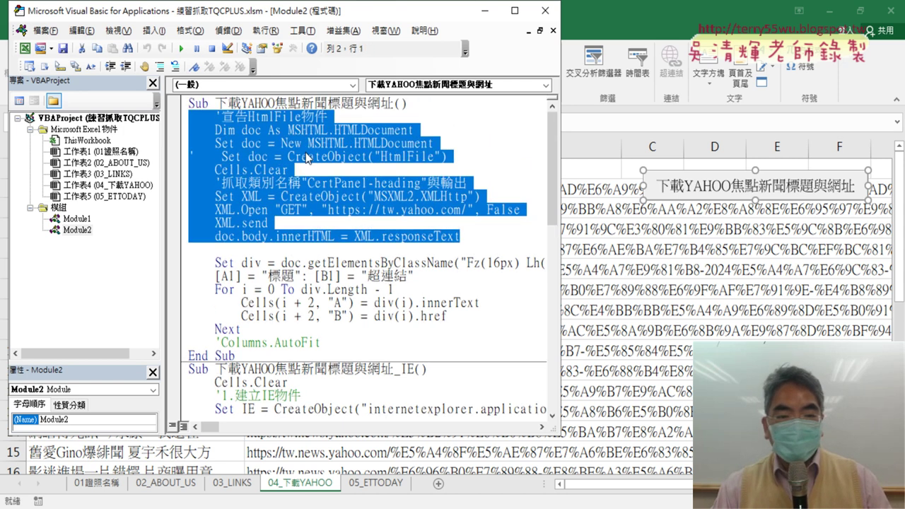
scroll(395, 259, "down", 3)
scroll(395, 261, "down", 1)
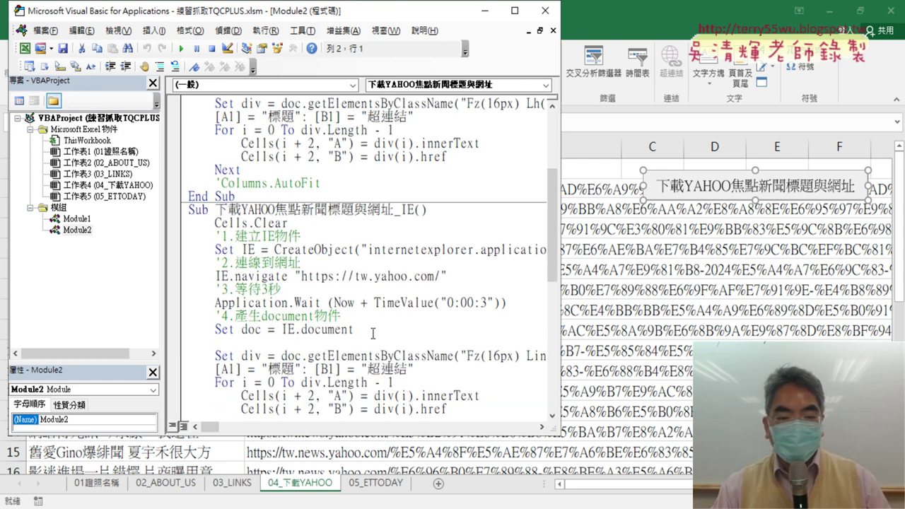
left_click_drag(372, 333, 187, 223)
scroll(221, 237, "up", 2)
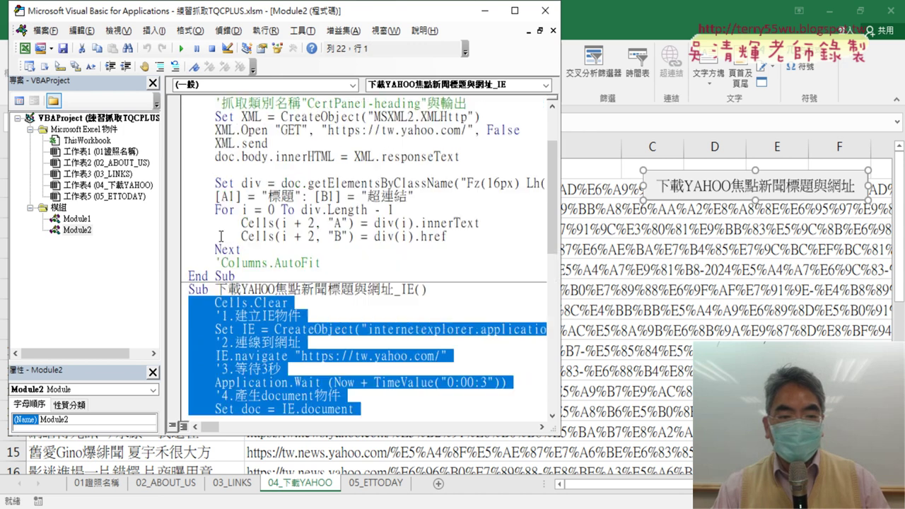
scroll(354, 227, "up", 2)
left_click_drag(486, 248, 189, 119)
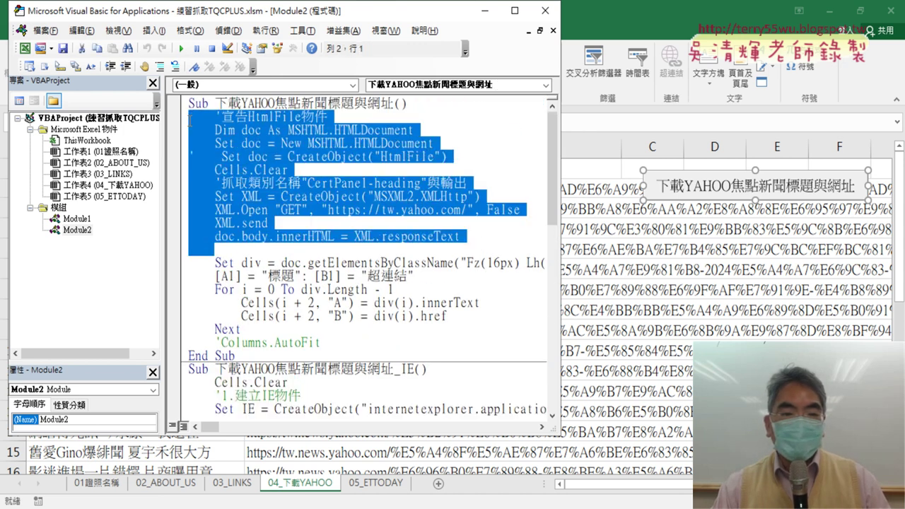
scroll(247, 219, "down", 1)
scroll(329, 145, "up", 1)
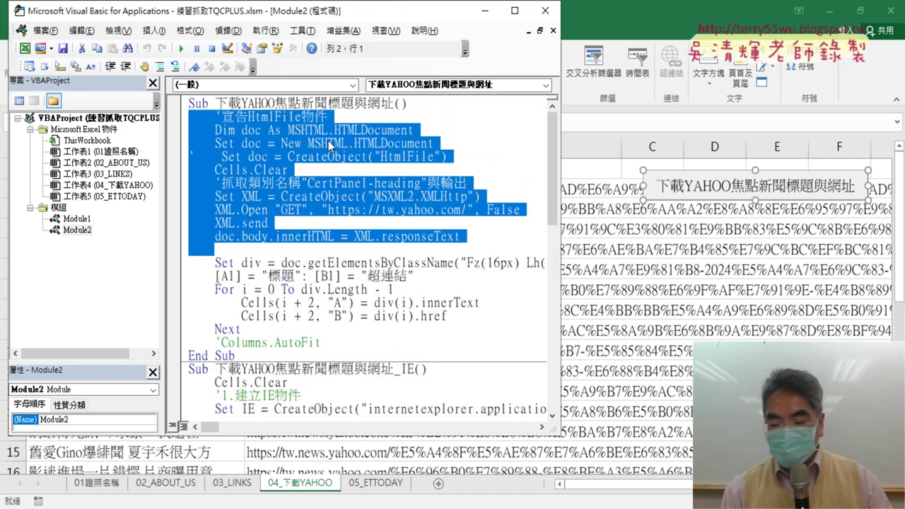
key("Delete")
key("ctrl+z")
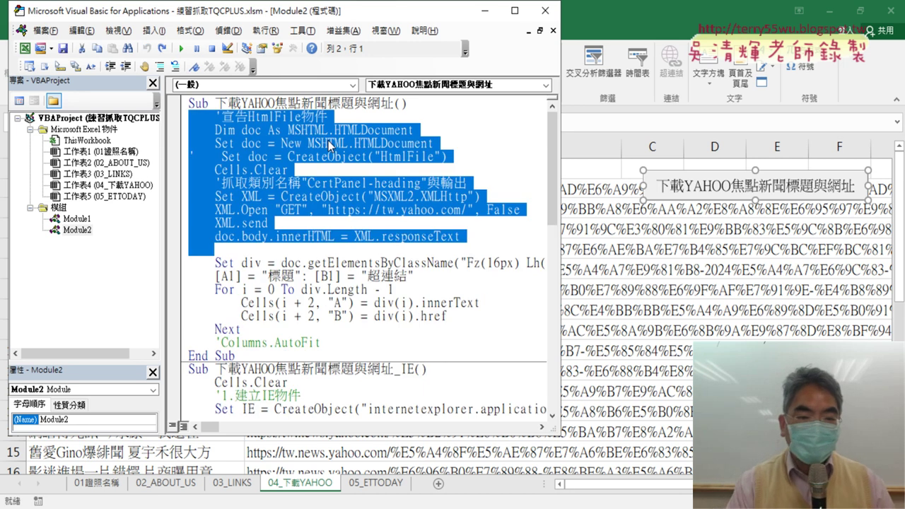
Step: Select the _IE sub's IE object setup lines up to Set doc
scroll(373, 235, "down", 4)
scroll(373, 235, "down", 1)
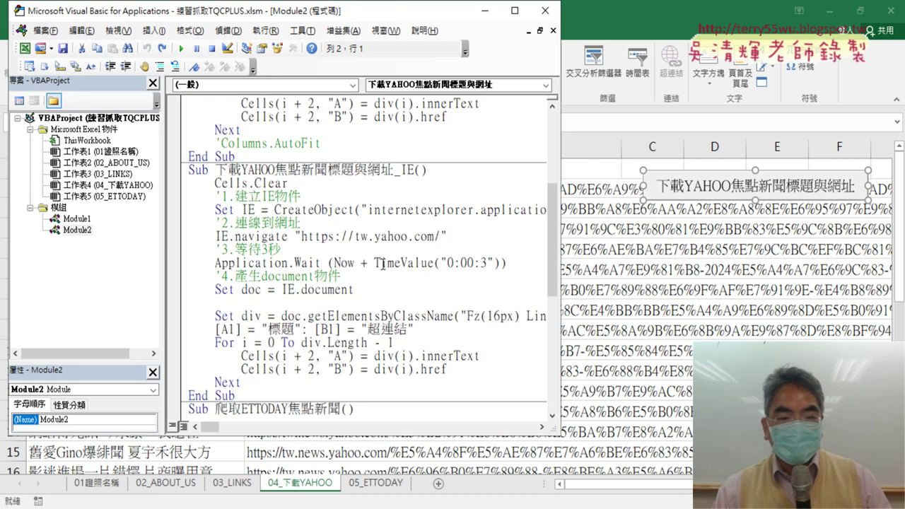
scroll(372, 235, "up", 1)
scroll(382, 262, "down", 1)
left_click(387, 298)
left_click_drag(387, 297, 185, 185)
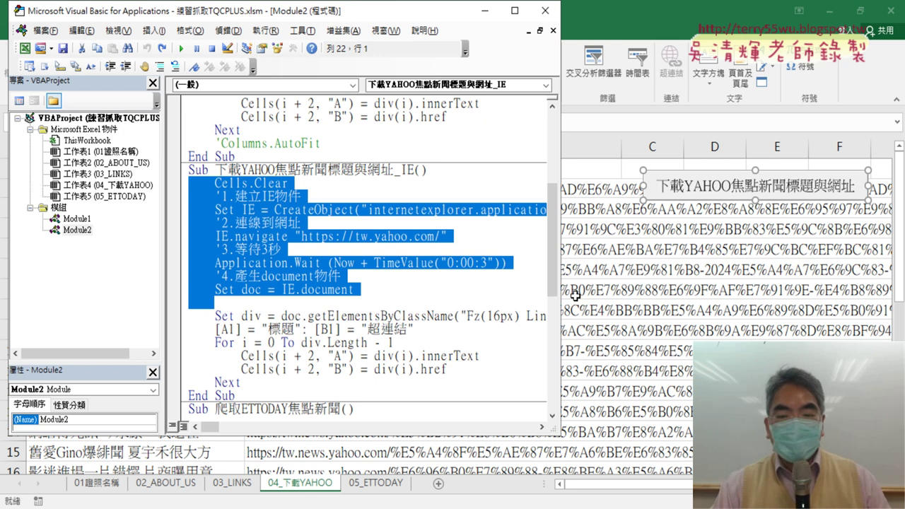
Step: Widen the editor to compare IE.document with MSXML2.XMLHttp, then narrow it and return to Excel
left_click_drag(563, 292, 820, 292)
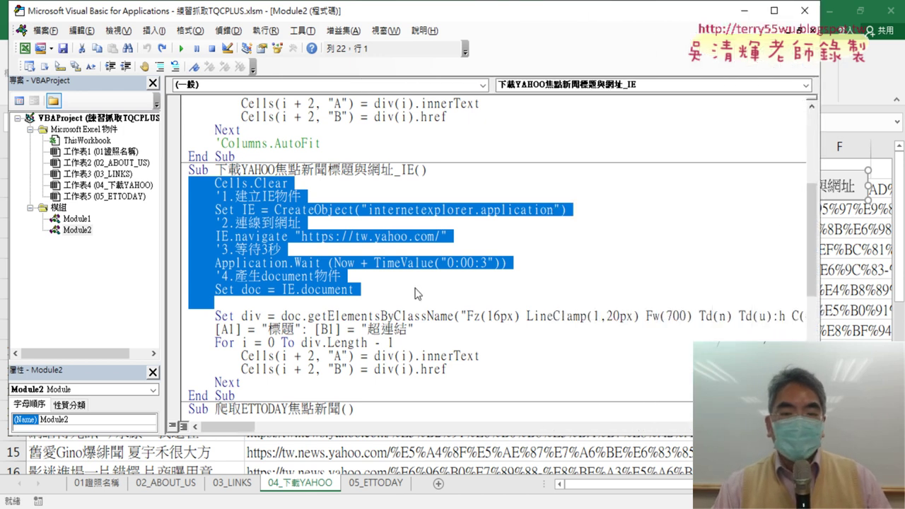
left_click(369, 280)
left_click_drag(366, 290, 276, 291)
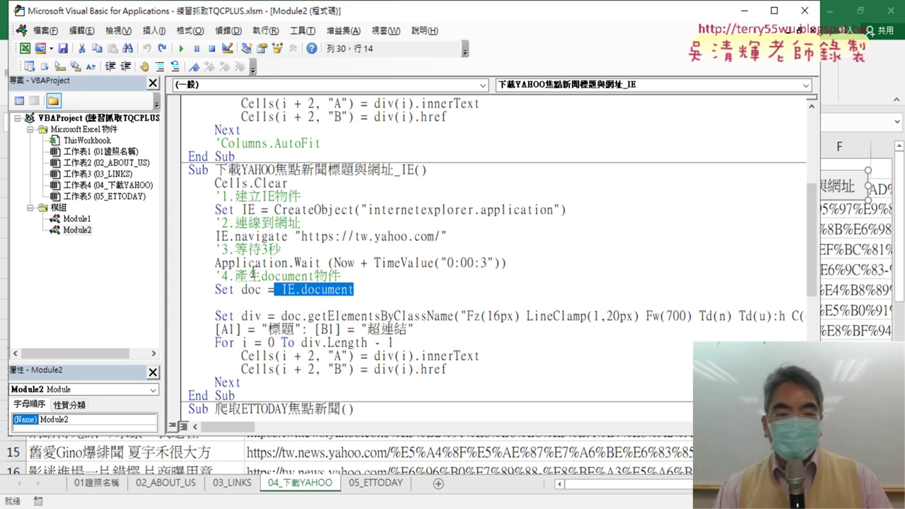
scroll(252, 272, "up", 1)
scroll(282, 227, "up", 4)
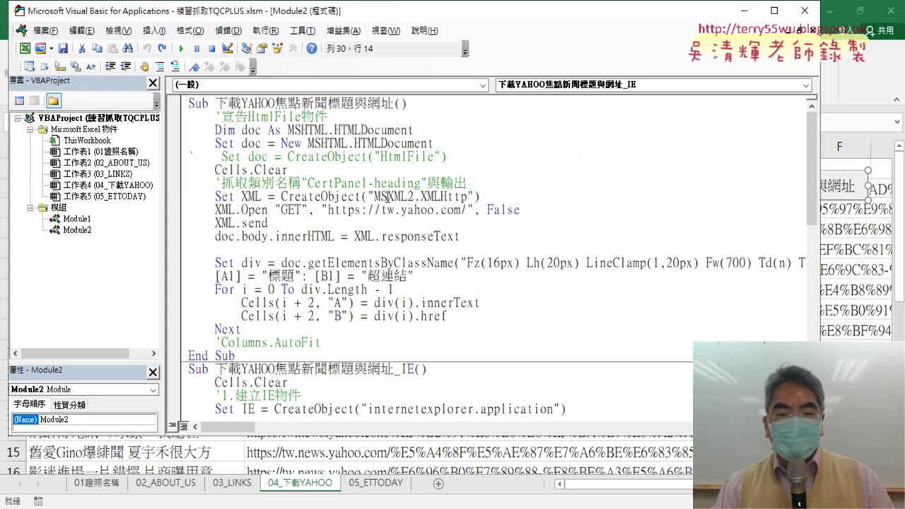
left_click_drag(373, 196, 454, 197)
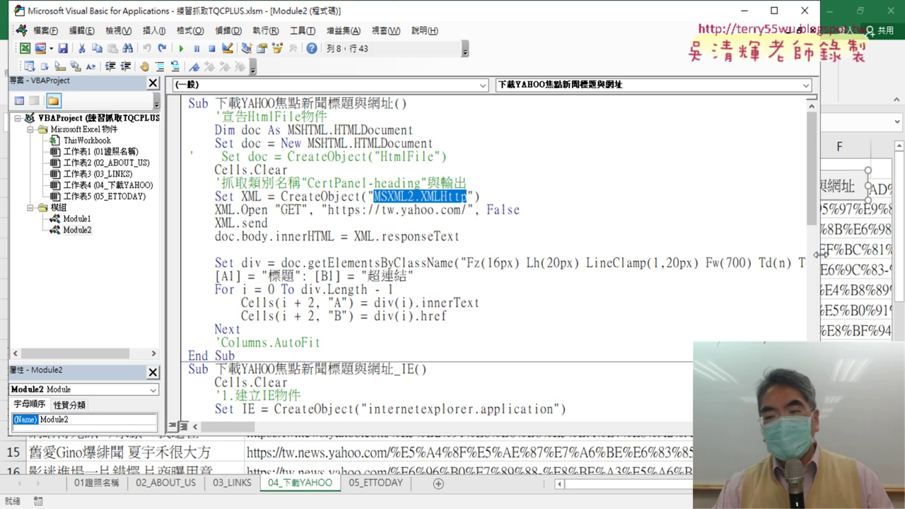
left_click_drag(819, 260, 631, 248)
left_click(728, 263)
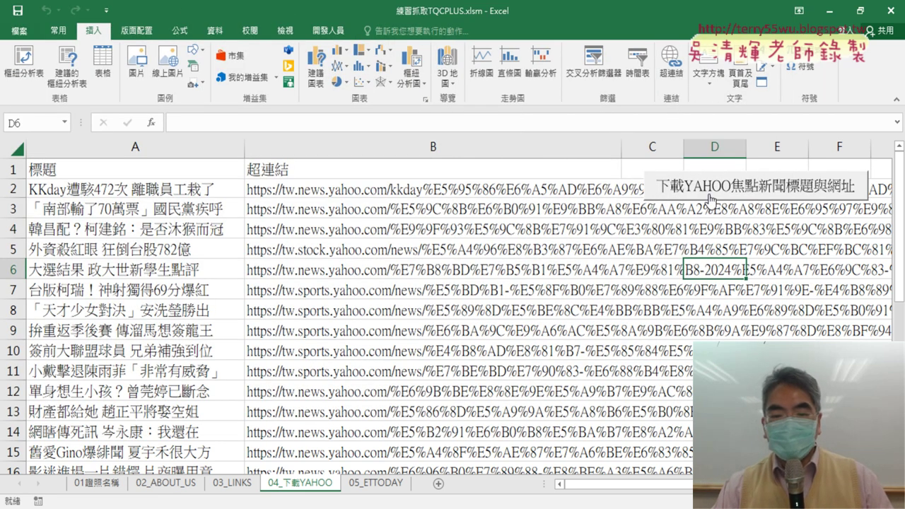
Step: Show the 05_ETTODAY sheet and open the Visual Basic editor from the Developer tab
left_click(375, 483)
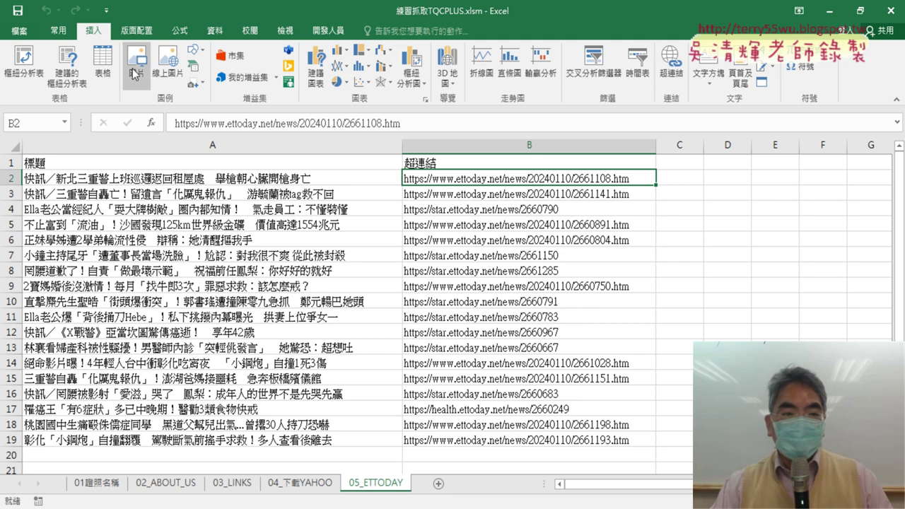
left_click(327, 31)
left_click(25, 62)
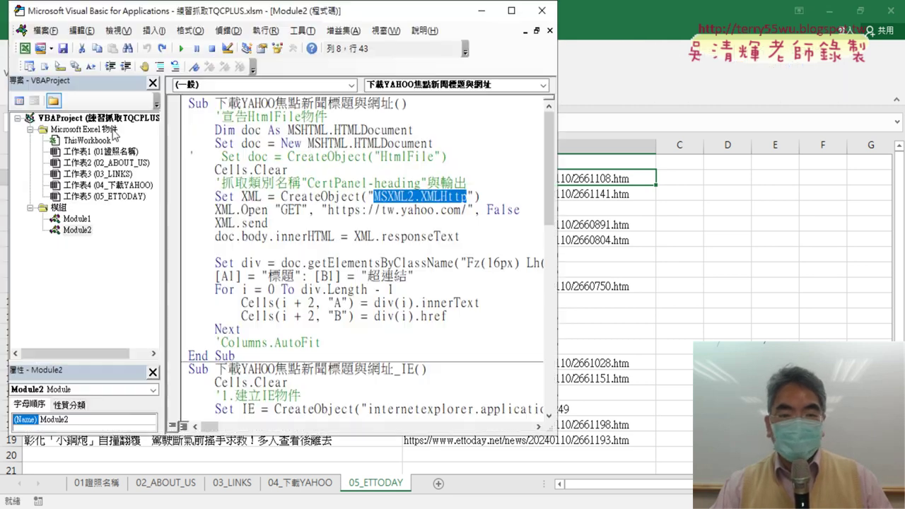
Step: Scroll to the ETTODAY scraping sub, widen the editor, and switch to the Chrome notes
scroll(389, 313, "down", 4)
scroll(388, 311, "down", 6)
scroll(386, 308, "down", 1)
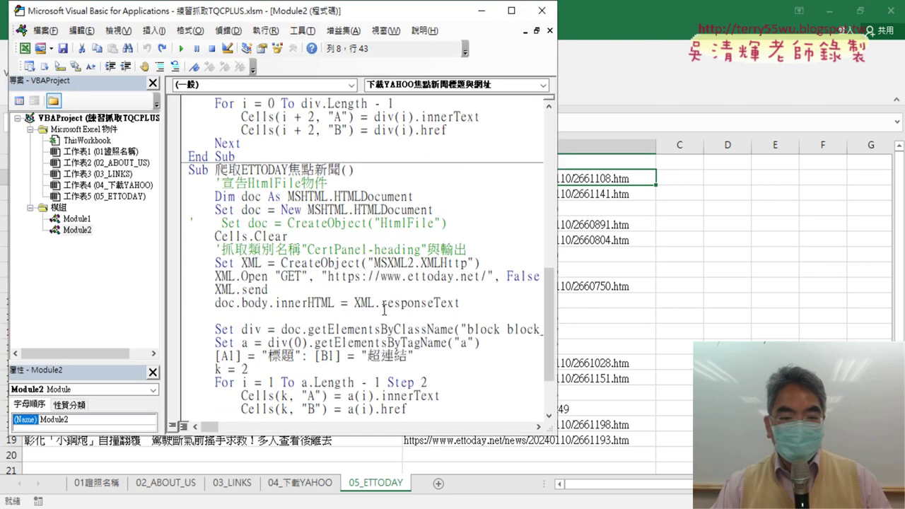
scroll(385, 303, "down", 1)
left_click_drag(557, 298, 664, 298)
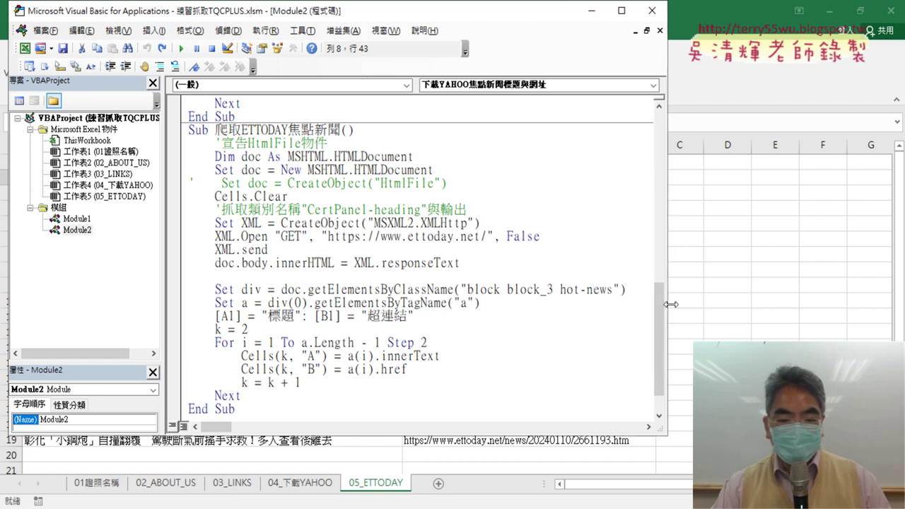
key("alt+Tab")
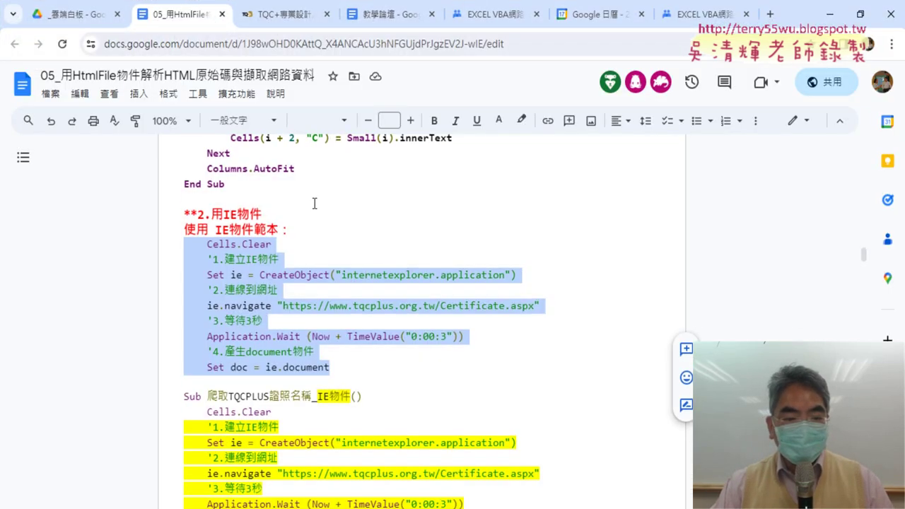
Step: Scroll through the notes, highlighting 沒有class in the heading and a word in the class name
scroll(315, 203, "down", 10)
scroll(315, 204, "down", 5)
scroll(314, 203, "down", 5)
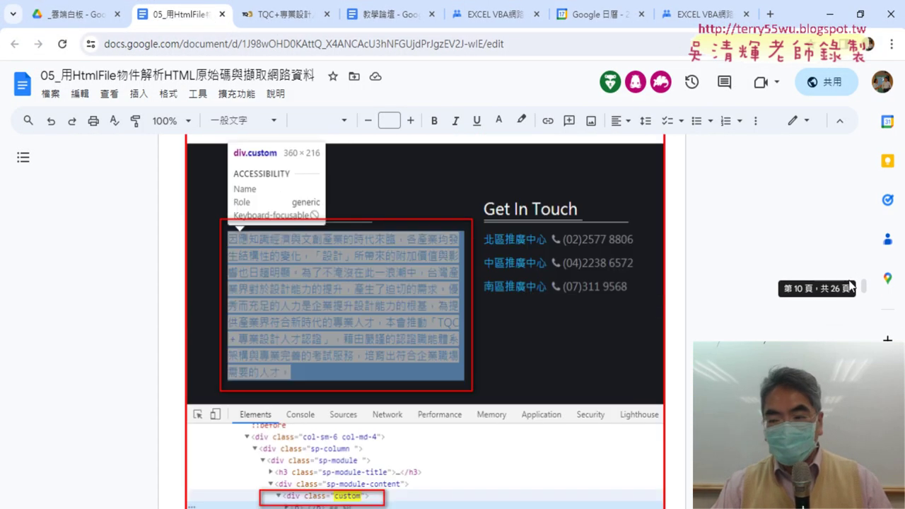
left_click_drag(863, 290, 861, 324)
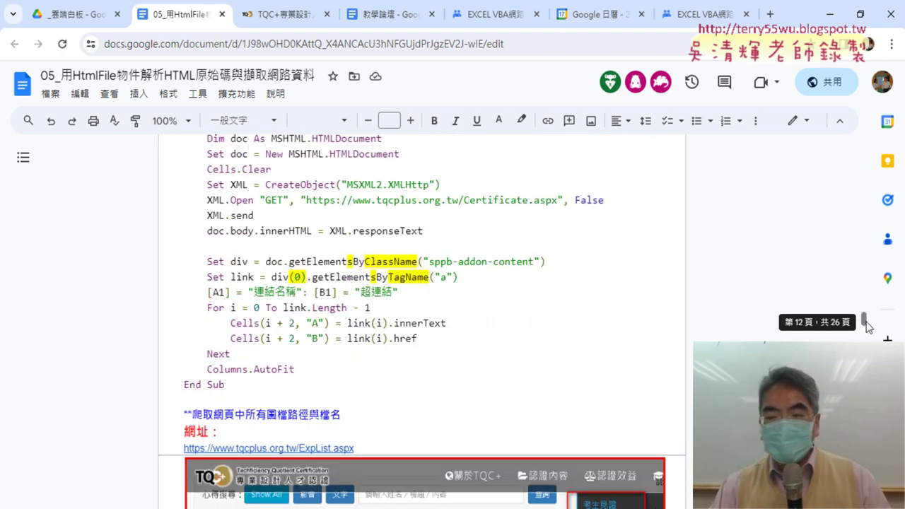
left_click_drag(864, 319, 863, 346)
scroll(422, 321, "down", 5)
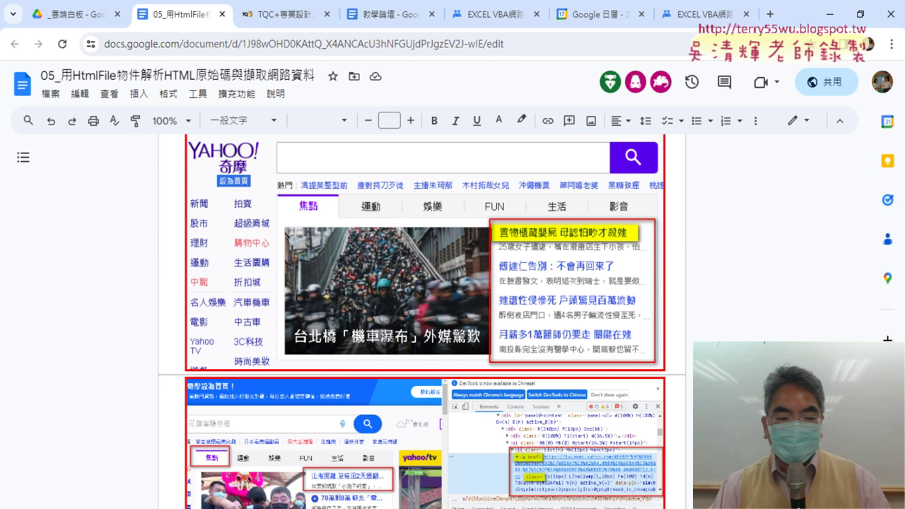
scroll(422, 321, "down", 5)
scroll(422, 321, "down", 5)
scroll(423, 321, "down", 1)
scroll(422, 321, "down", 2)
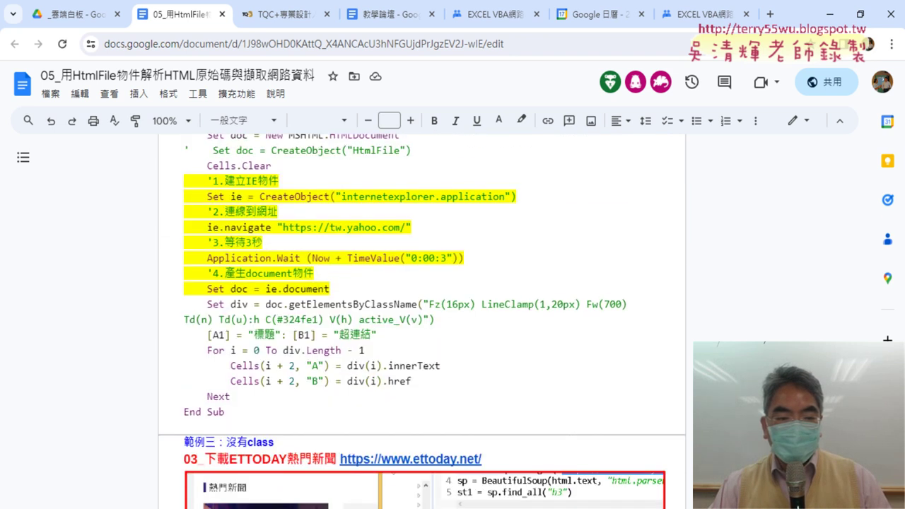
scroll(422, 320, "down", 3)
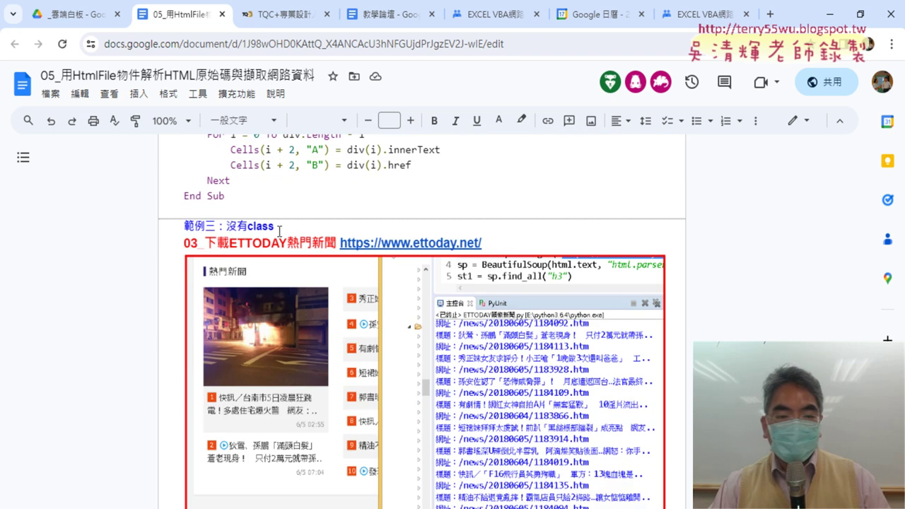
left_click_drag(227, 225, 257, 226)
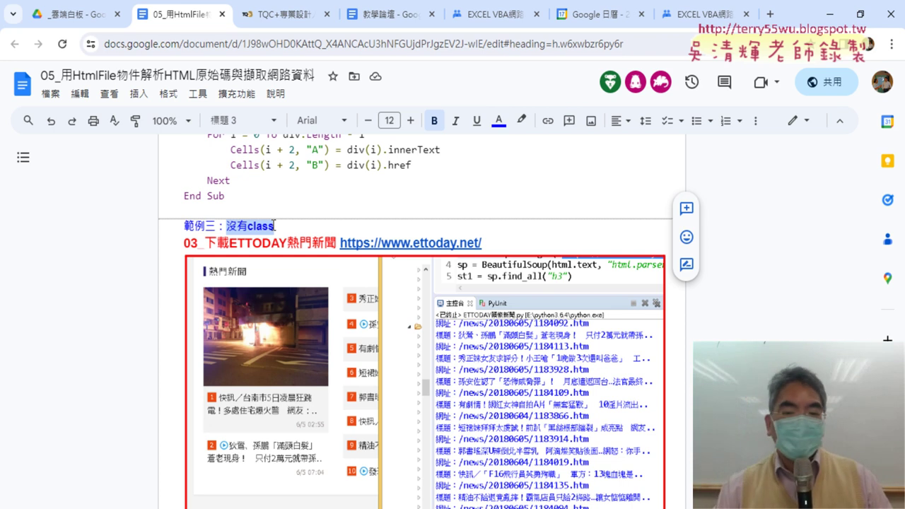
scroll(593, 295, "down", 10)
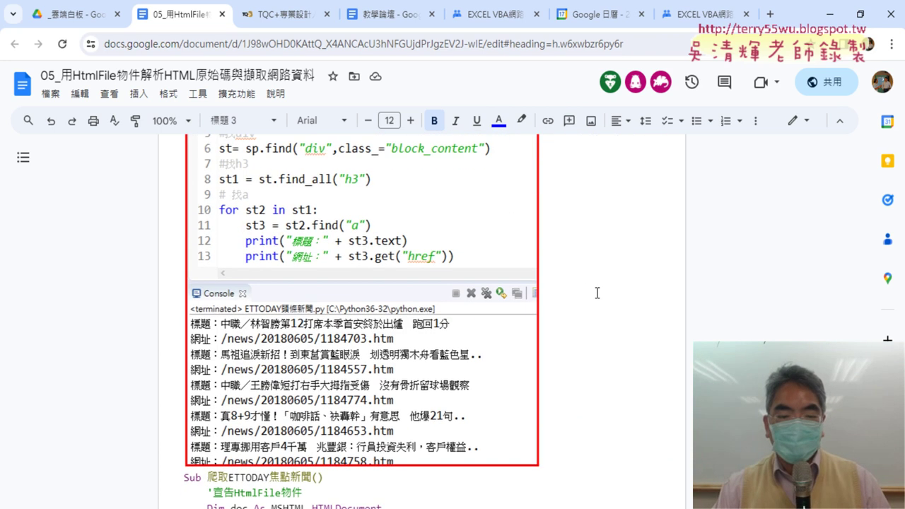
scroll(594, 295, "down", 1)
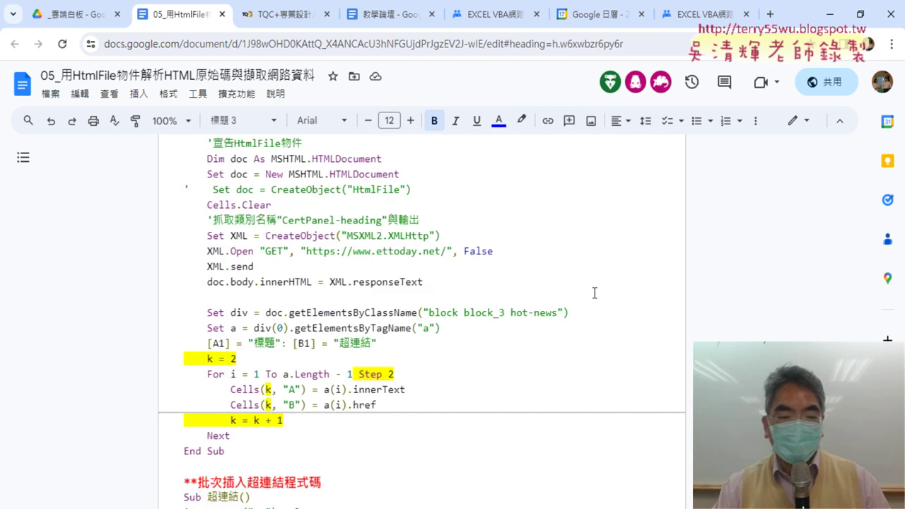
left_click(425, 311)
double_click(438, 312)
scroll(446, 311, "up", 6)
scroll(446, 311, "up", 8)
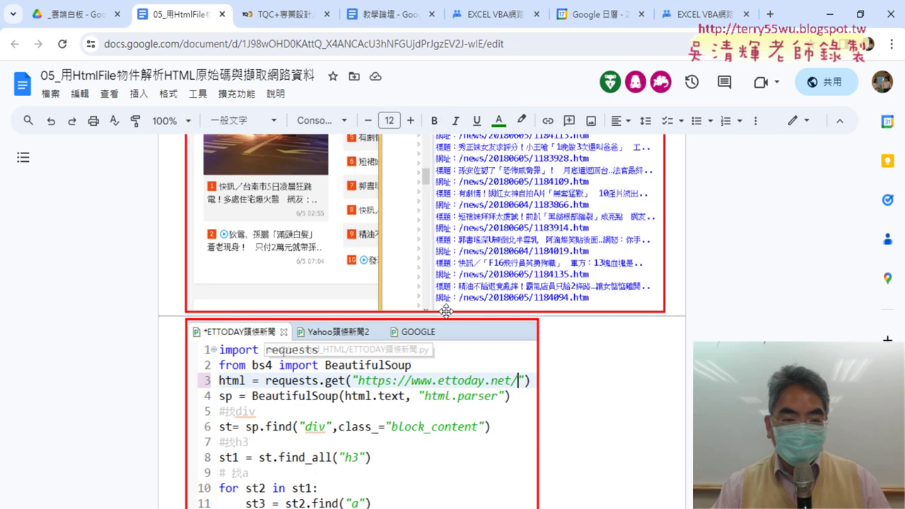
scroll(446, 311, "up", 5)
scroll(424, 354, "up", 1)
left_click(378, 388)
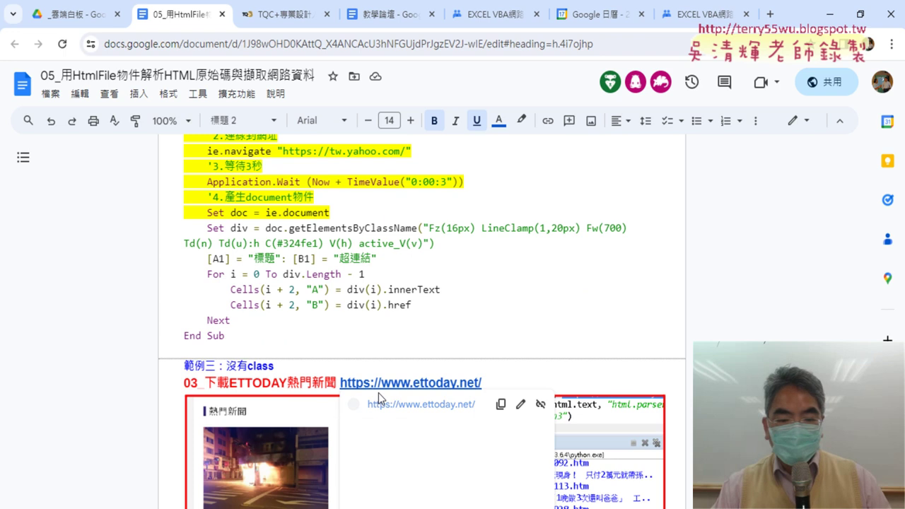
Step: Open ettoday.net in a new tab, close the video ad, and scroll to 熱門新聞
left_click(381, 401)
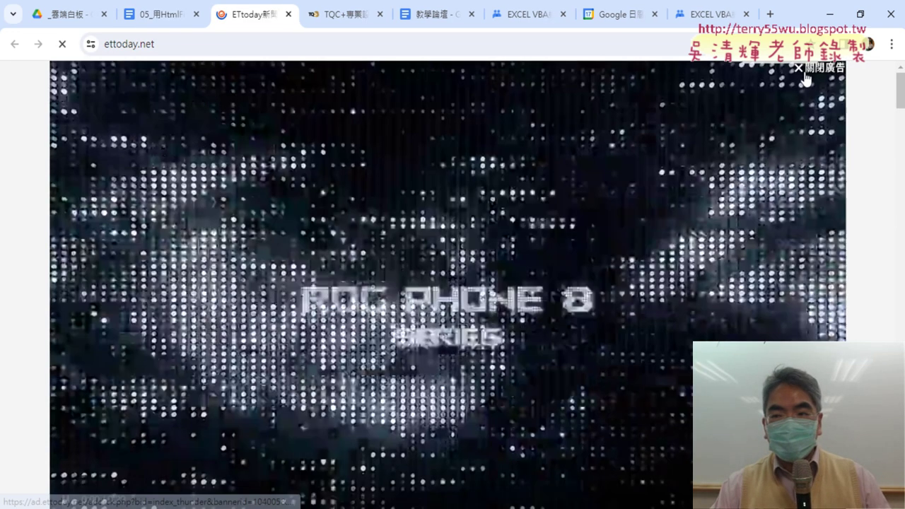
left_click(803, 74)
scroll(452, 222, "down", 5)
scroll(452, 221, "down", 5)
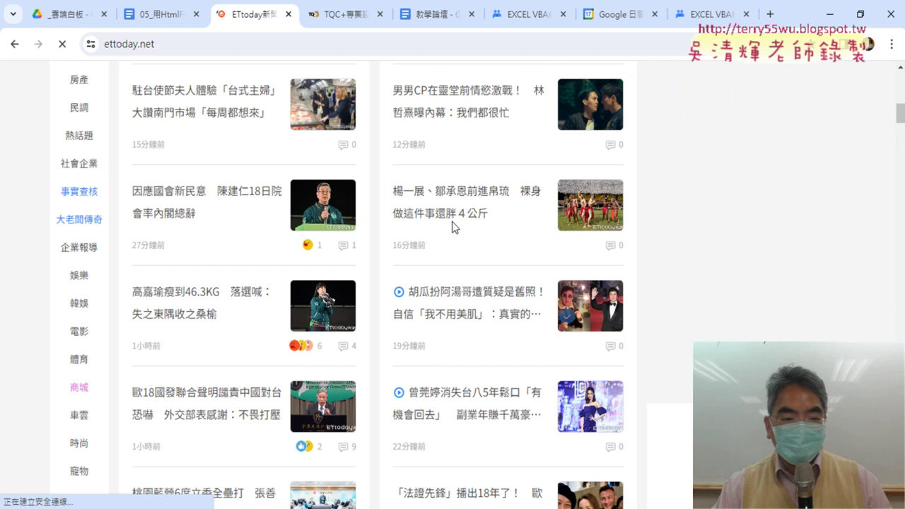
scroll(452, 221, "up", 7)
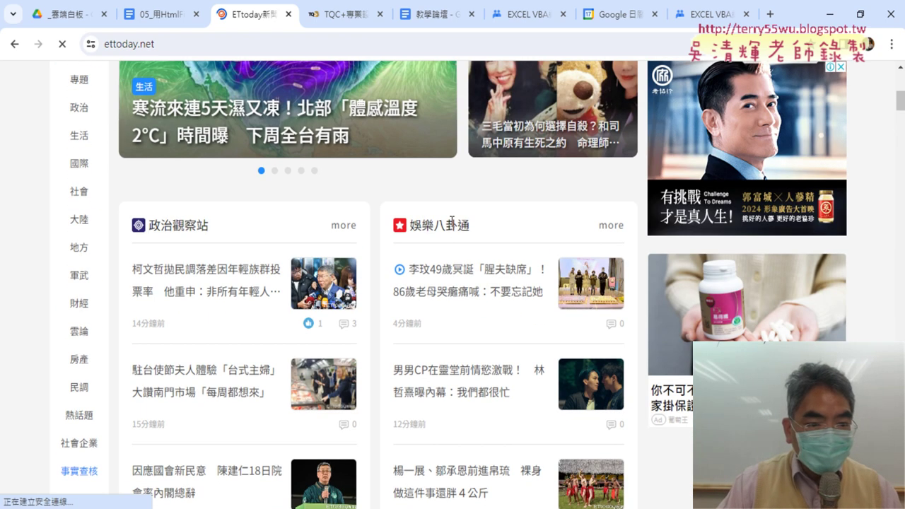
scroll(451, 221, "down", 5)
scroll(453, 226, "down", 5)
scroll(453, 226, "down", 5)
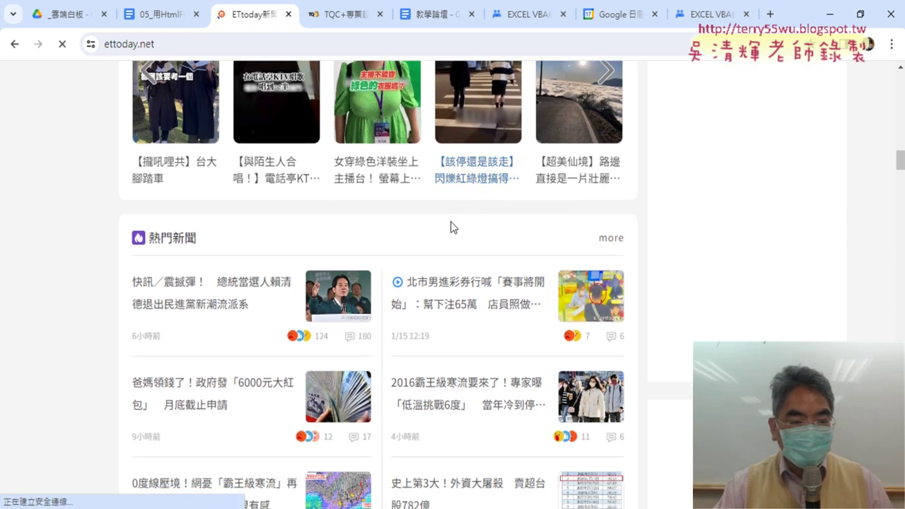
scroll(452, 226, "down", 1)
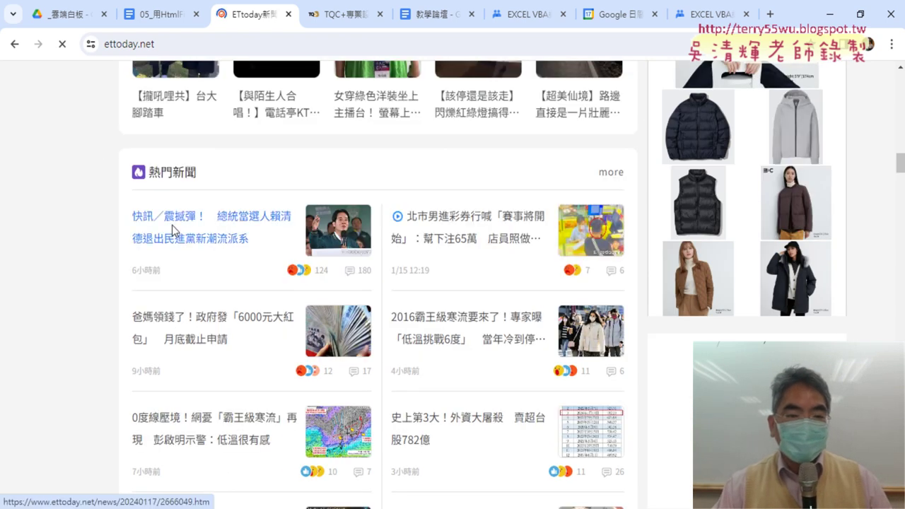
Step: Inspect the 熱門新聞 heading with 檢查 to open DevTools
right_click(177, 182)
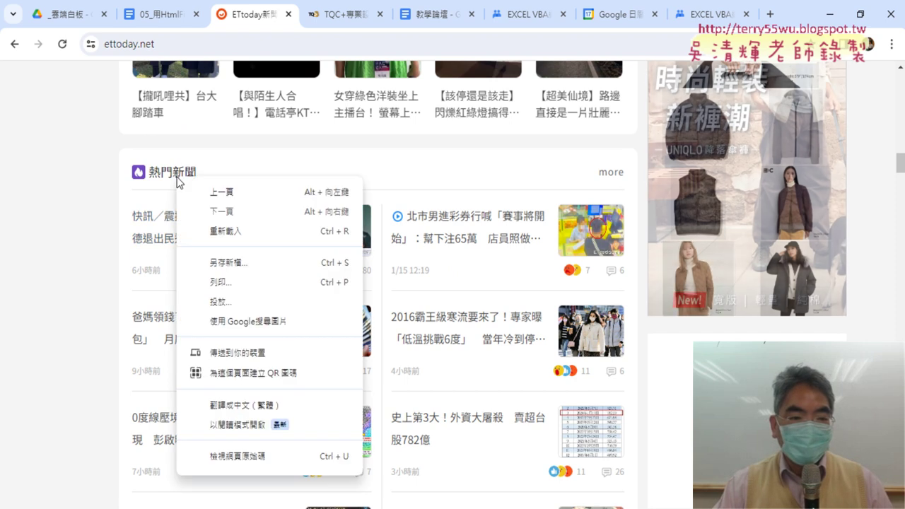
scroll(243, 396, "down", 2)
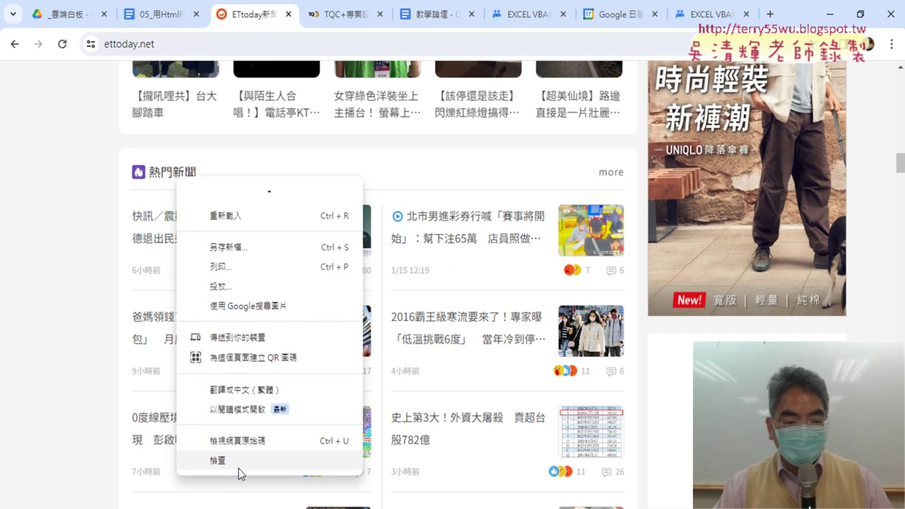
left_click(239, 463)
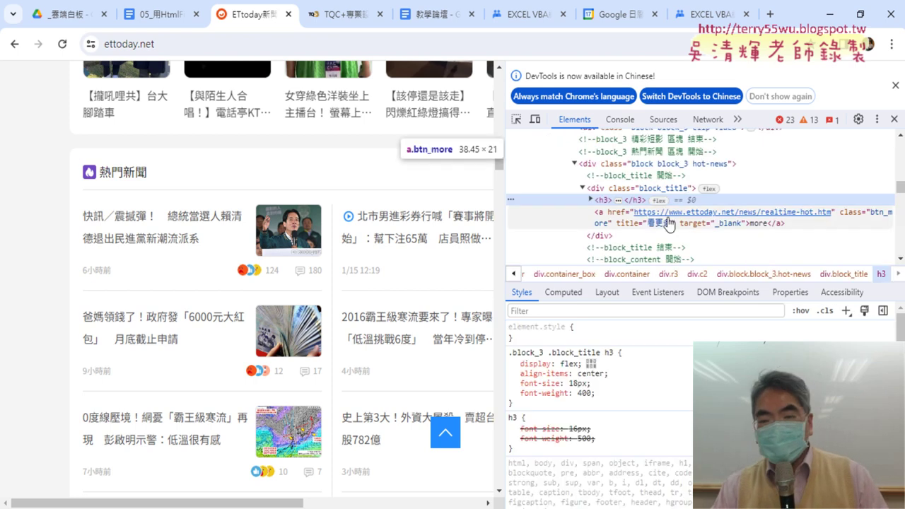
Step: Expand the h3 heading and select the hot-news div node in Elements
left_click(591, 200)
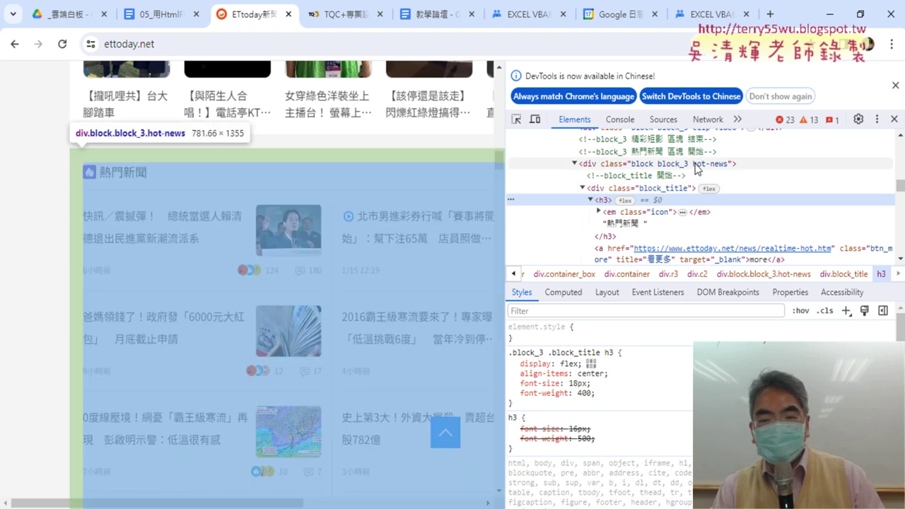
scroll(736, 176, "up", 2)
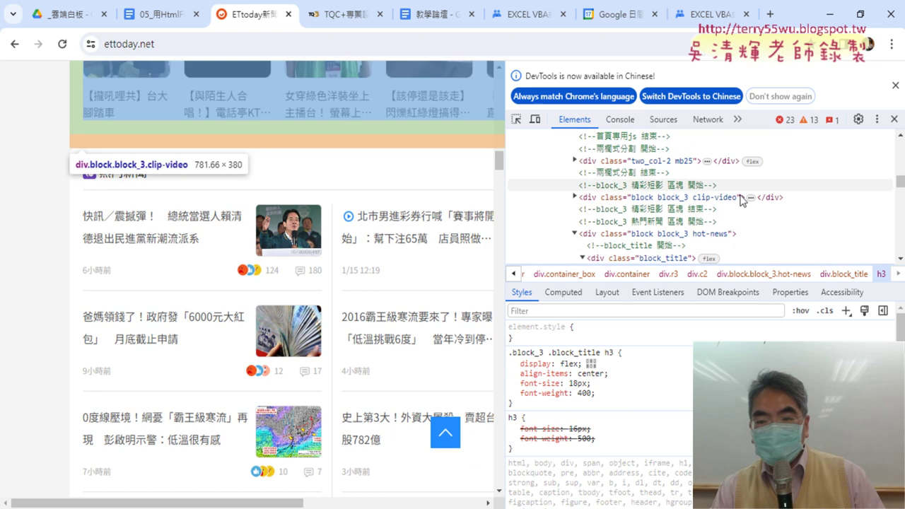
left_click(659, 240)
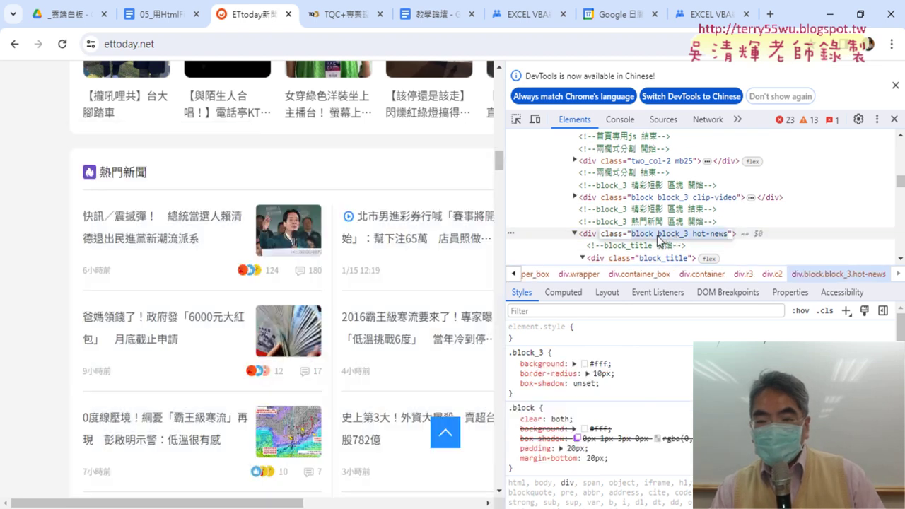
left_click(574, 234)
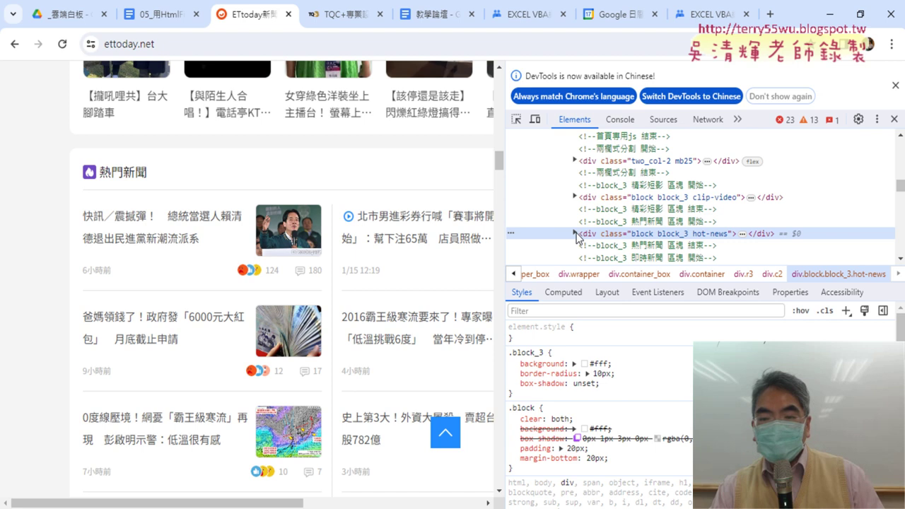
left_click(575, 234)
scroll(577, 198, "down", 3)
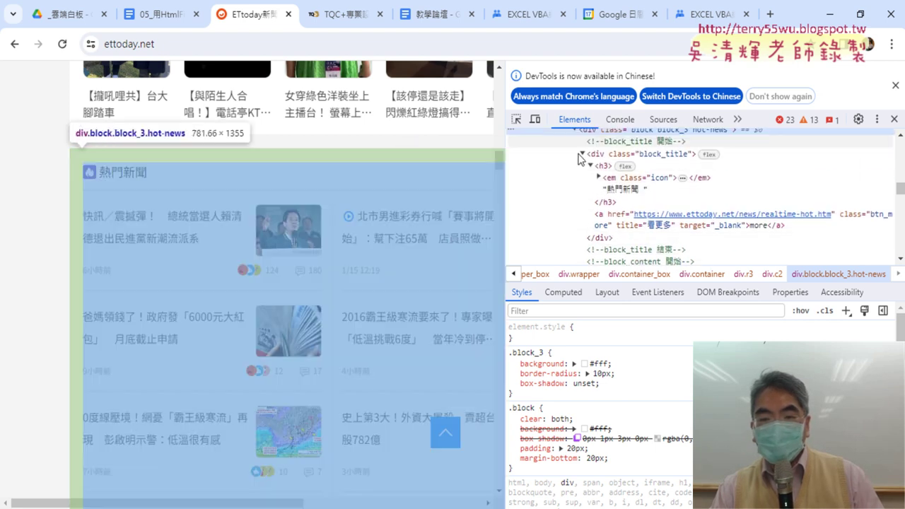
scroll(580, 157, "up", 1)
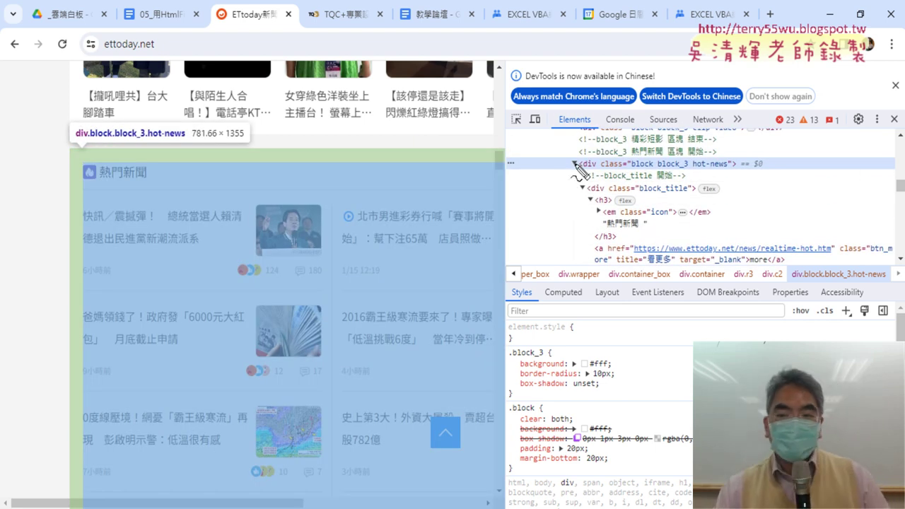
Step: Annotate the block block_3 hot-news class and page section, then make the class value editable
left_click_drag(630, 170, 732, 170)
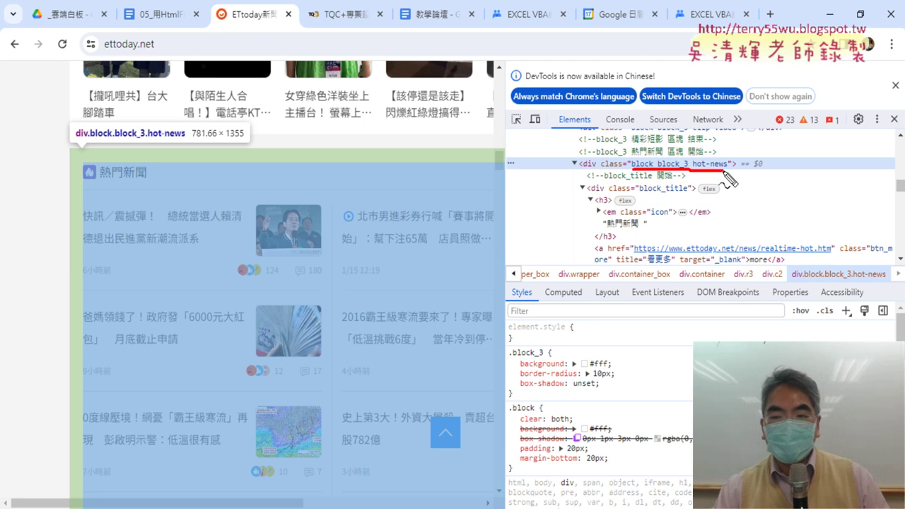
left_click_drag(57, 144, 74, 402)
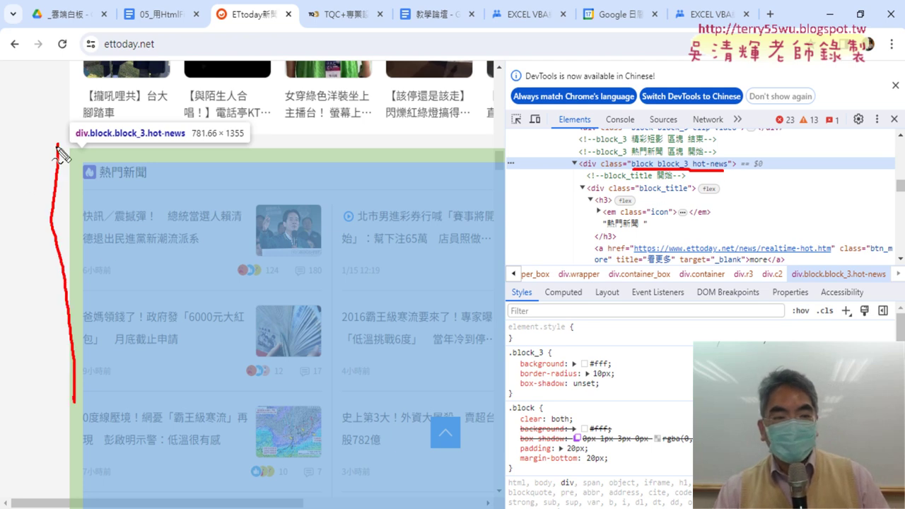
mouse_move(76, 138)
left_mouse_down()
mouse_move(552, 130)
mouse_move(579, 359)
mouse_move(573, 425)
left_mouse_up()
left_click_drag(79, 446, 571, 438)
left_click_drag(813, 230, 574, 279)
left_click_drag(622, 241, 598, 291)
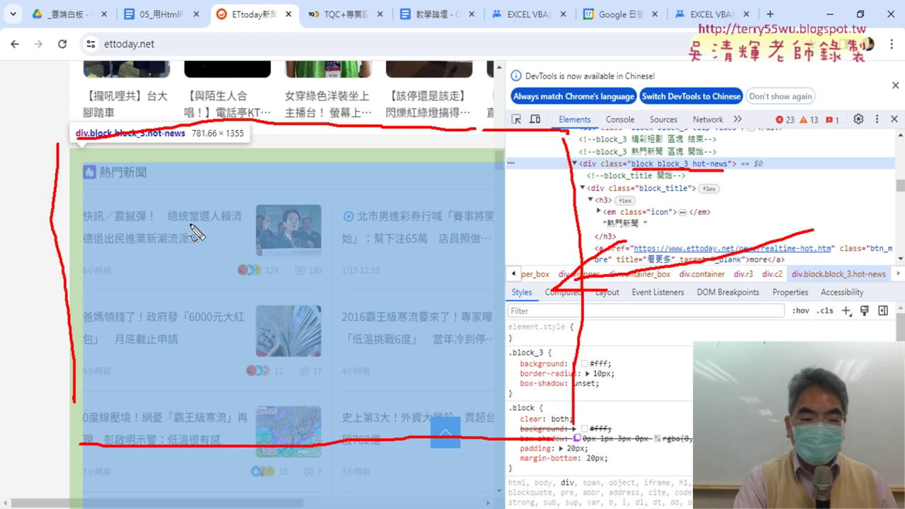
key("Escape")
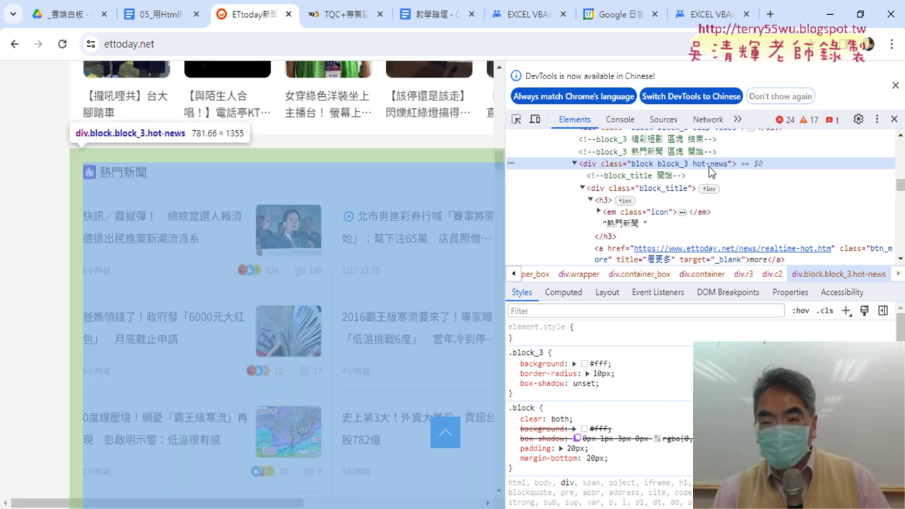
scroll(710, 184, "up", 2)
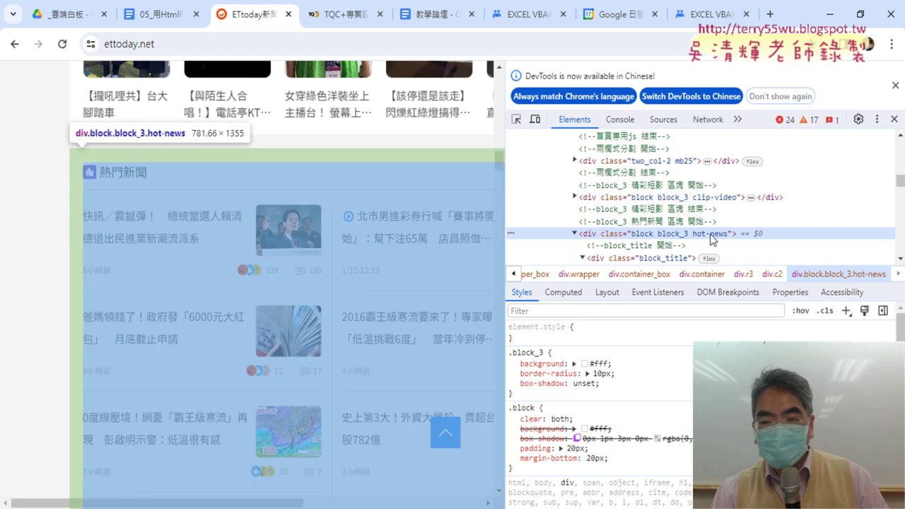
double_click(709, 234)
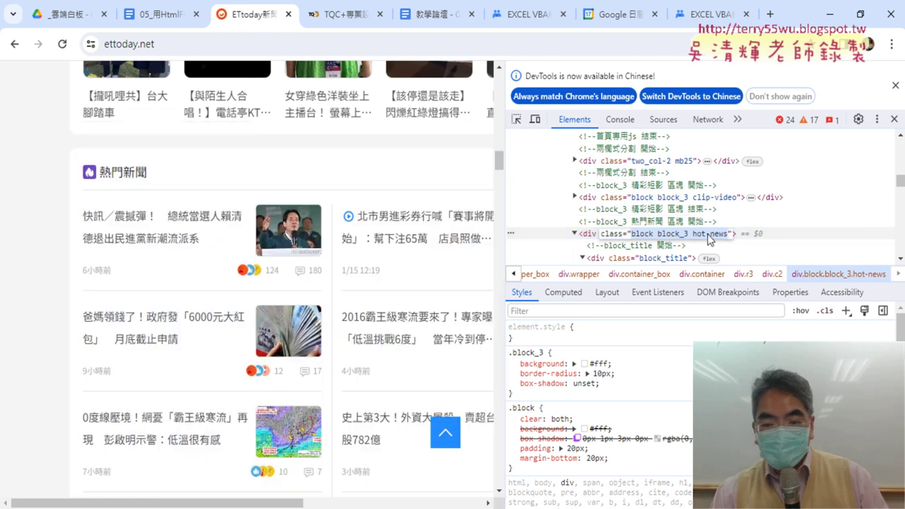
Step: In the VBA editor, select the block block_3 hot-news class string and resize the window
key("alt+Tab")
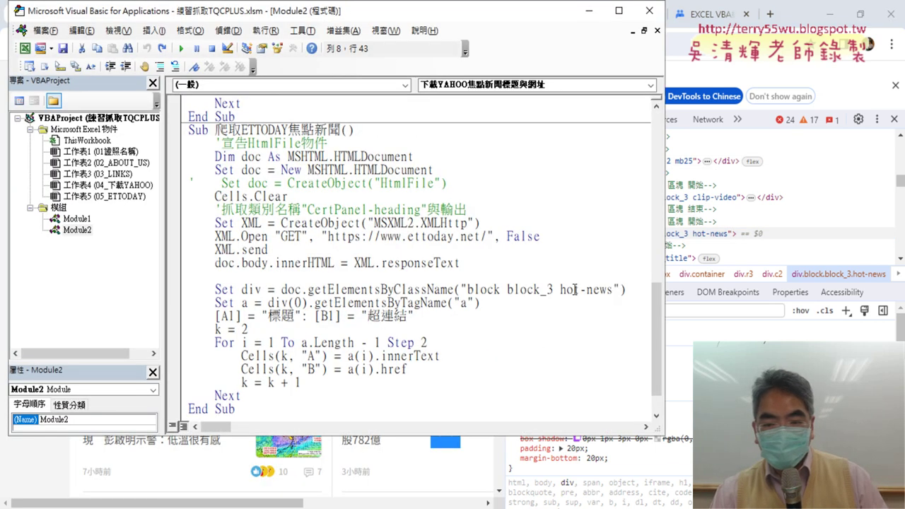
left_click_drag(613, 289, 474, 289)
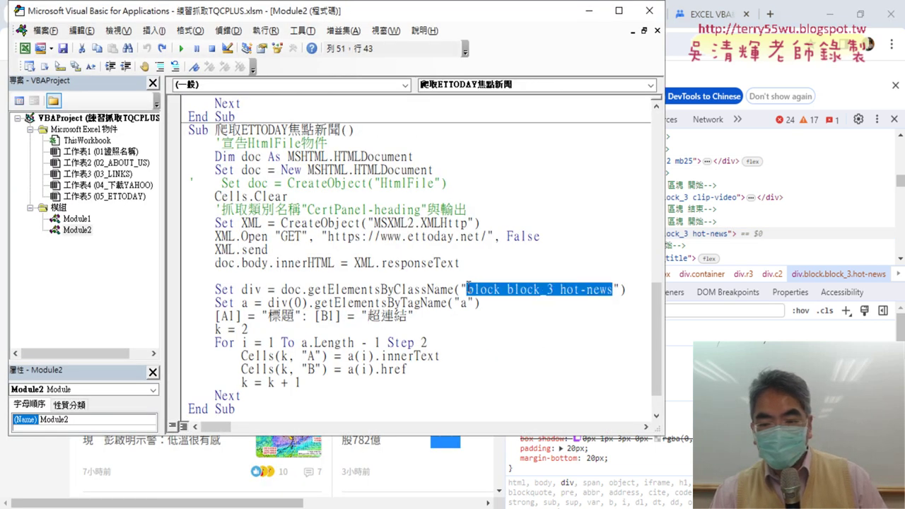
left_click_drag(665, 267, 553, 268)
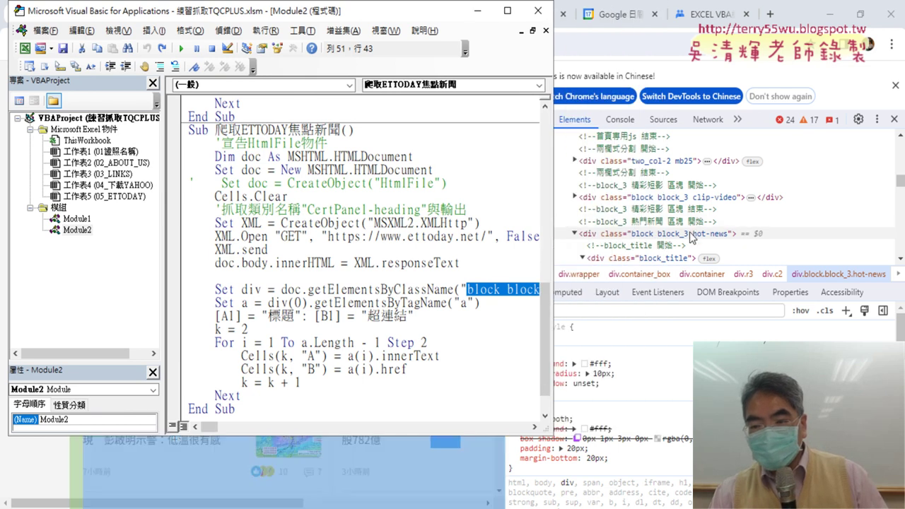
left_click_drag(553, 280, 732, 277)
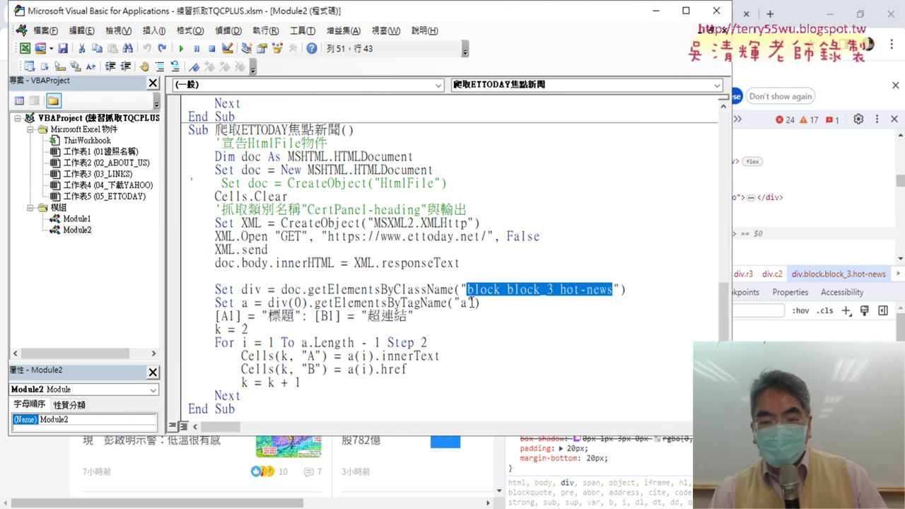
Step: Highlight the tag name a in getElementsByTagName, then minimize Chrome to reveal Excel
double_click(463, 302)
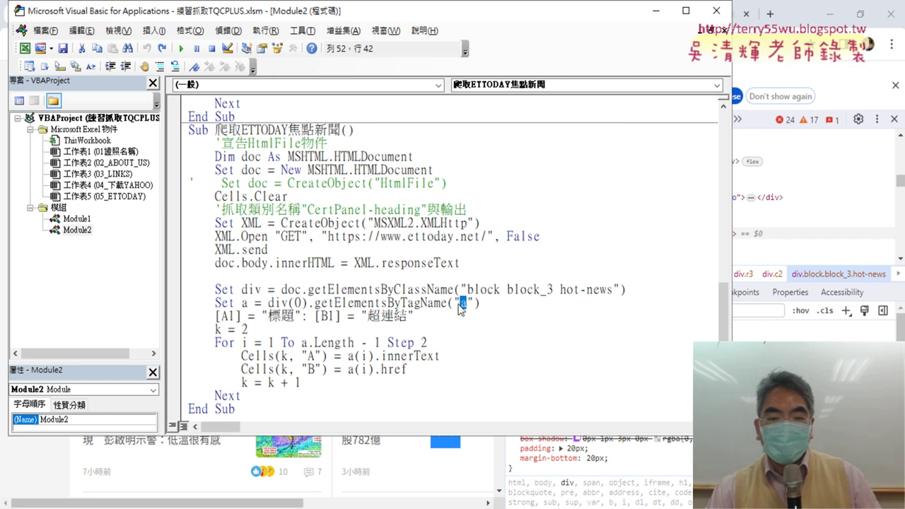
mouse_move(393, 290)
left_mouse_down()
mouse_move(428, 290)
mouse_move(420, 302)
left_mouse_up()
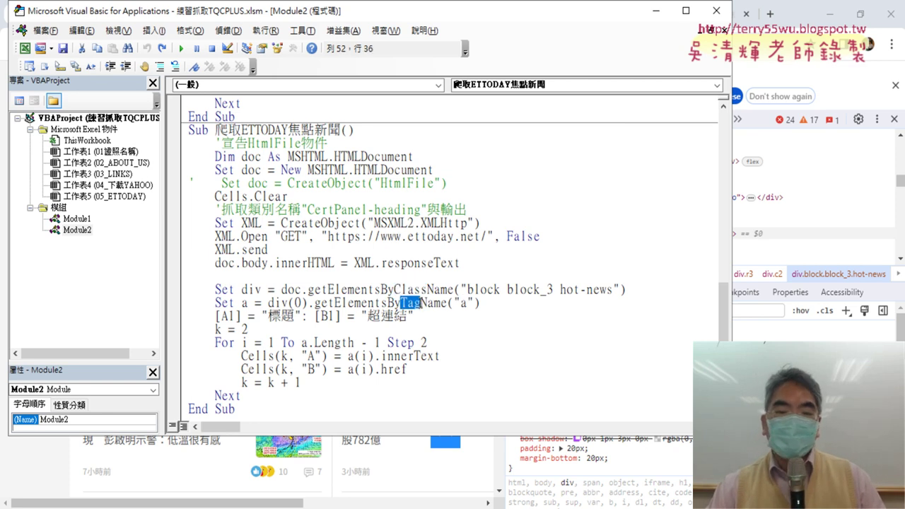
scroll(450, 255, "down", 1)
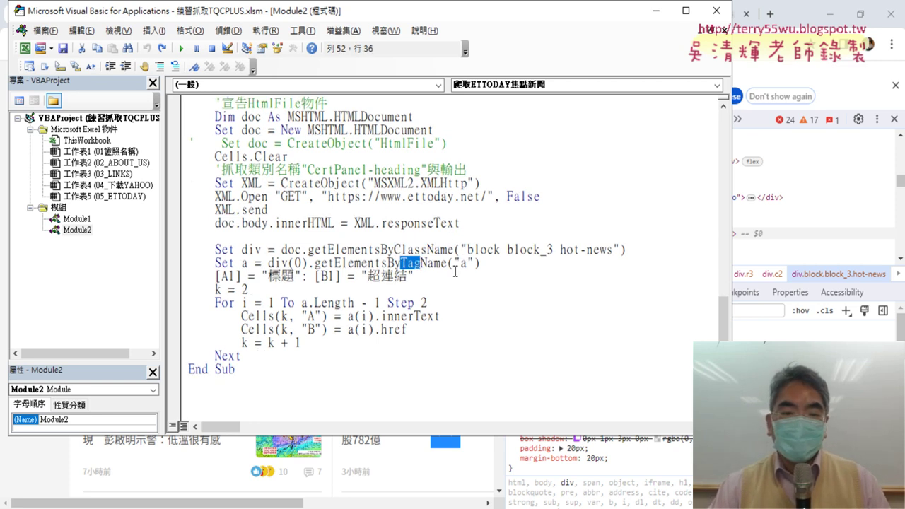
left_click(844, 17)
mouse_move(458, 19)
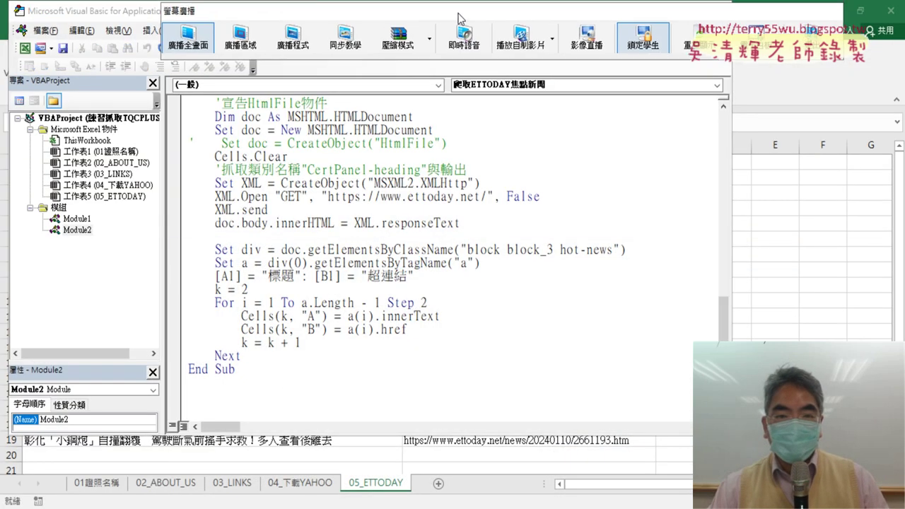
Step: Clear all cells on the 05_ETTODAY sheet and open the 爬取ETTODAY焦點新聞 code
double_click(129, 10)
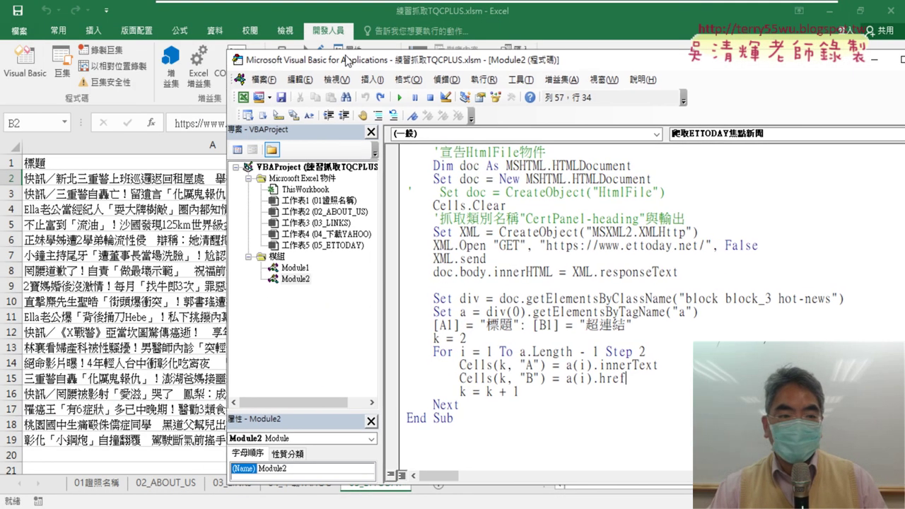
left_click(136, 283)
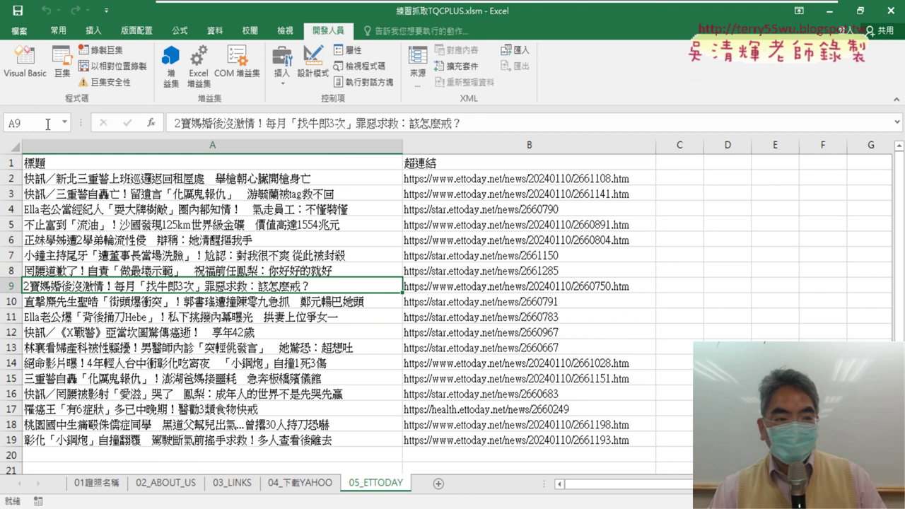
left_click(15, 149)
key("Delete")
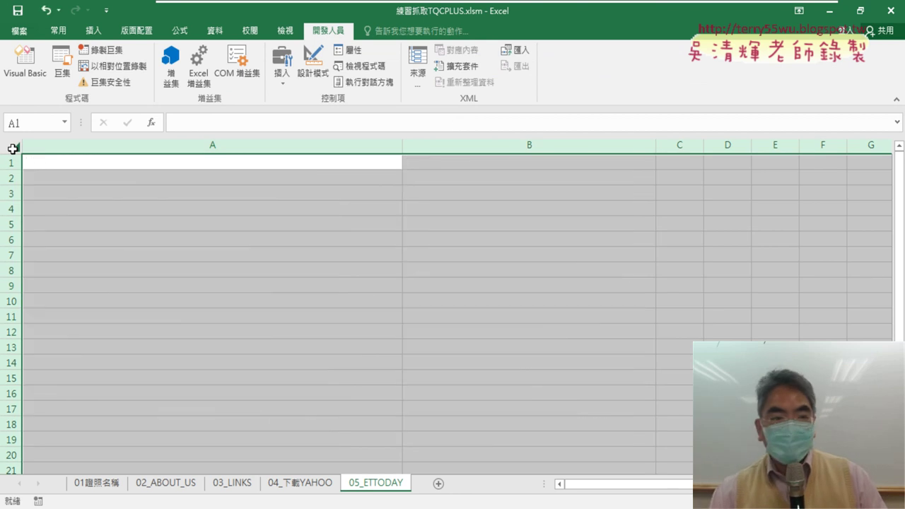
left_click(25, 62)
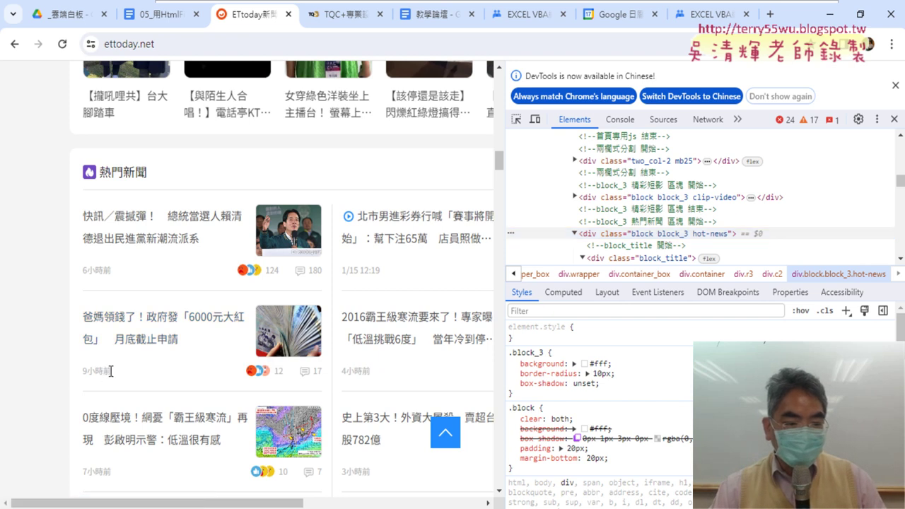
left_click_drag(112, 371, 79, 370)
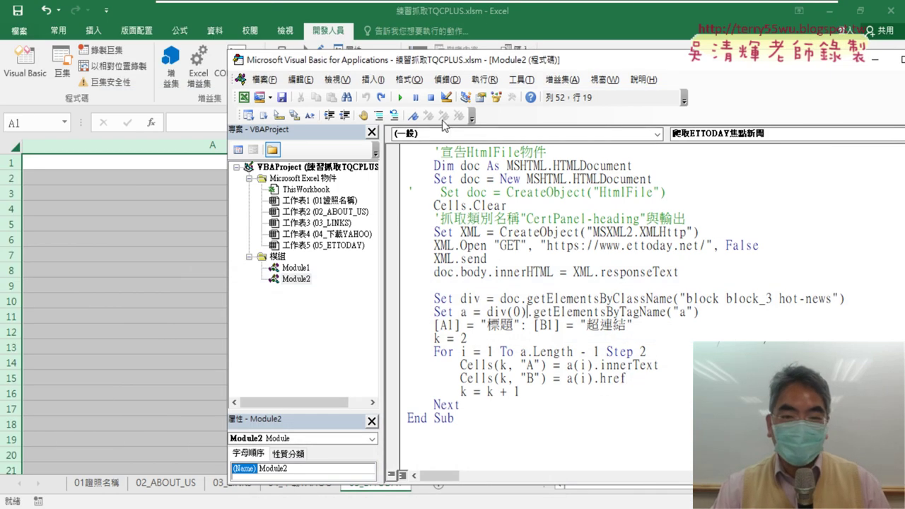
Step: Run the scraper macro and review the 18 headlines filled into A2:A19
left_click(400, 98)
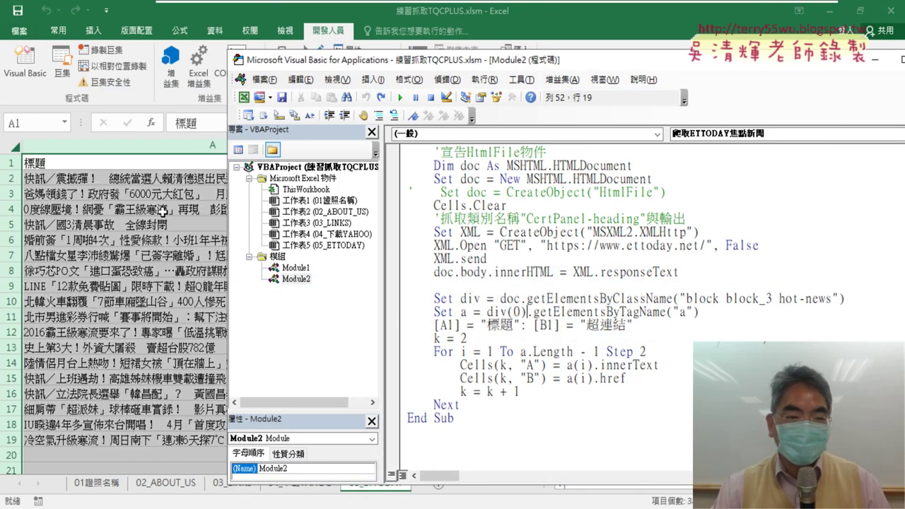
left_click(104, 179)
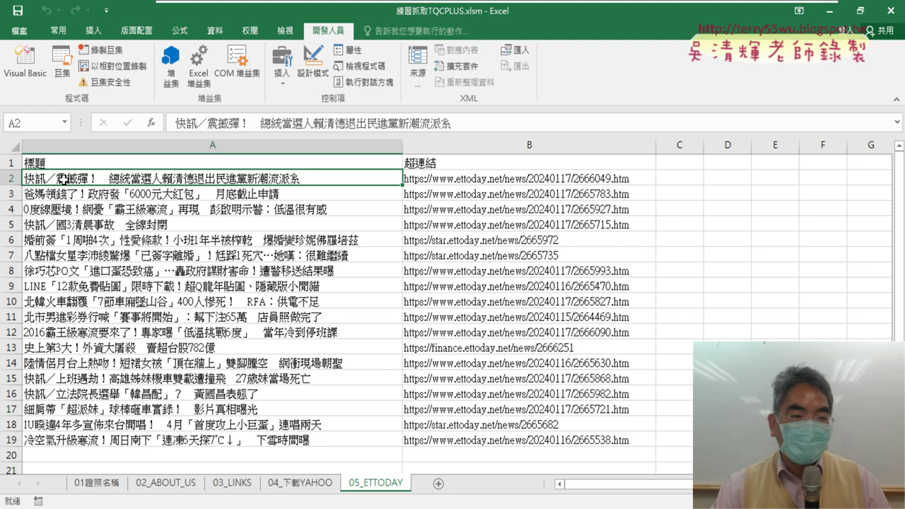
left_click(58, 193)
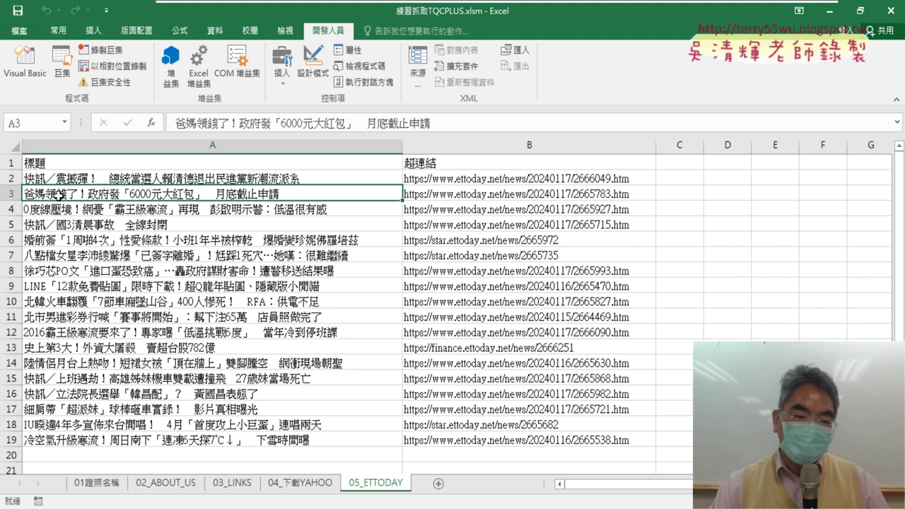
left_click(82, 178)
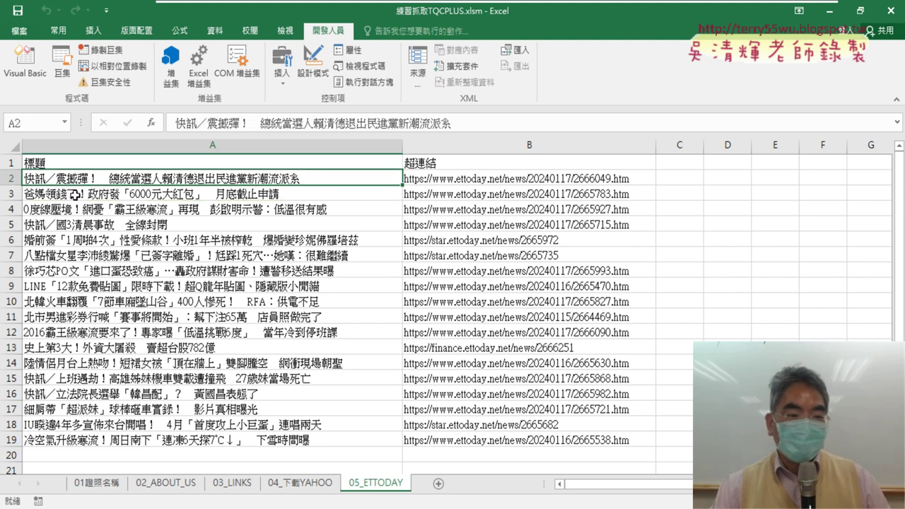
left_click(71, 193)
mouse_move(112, 439)
left_mouse_down()
mouse_move(148, 214)
mouse_move(144, 178)
left_mouse_up()
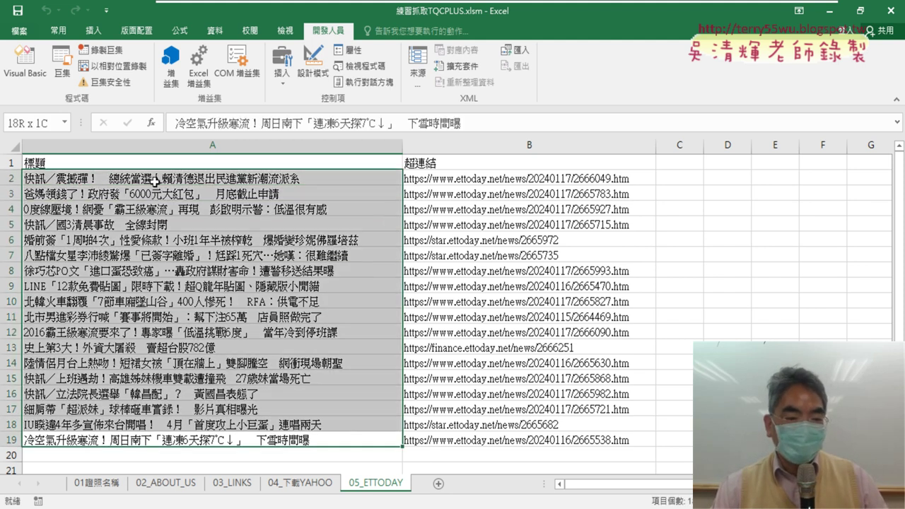
left_click(178, 439)
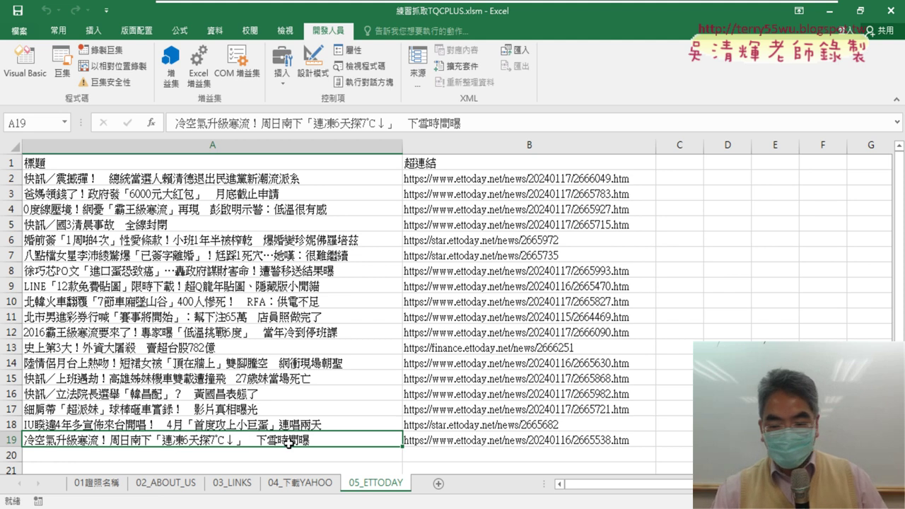
Step: Check the link property in the macro code, then inspect the first URL in B2
mouse_move(518, 506)
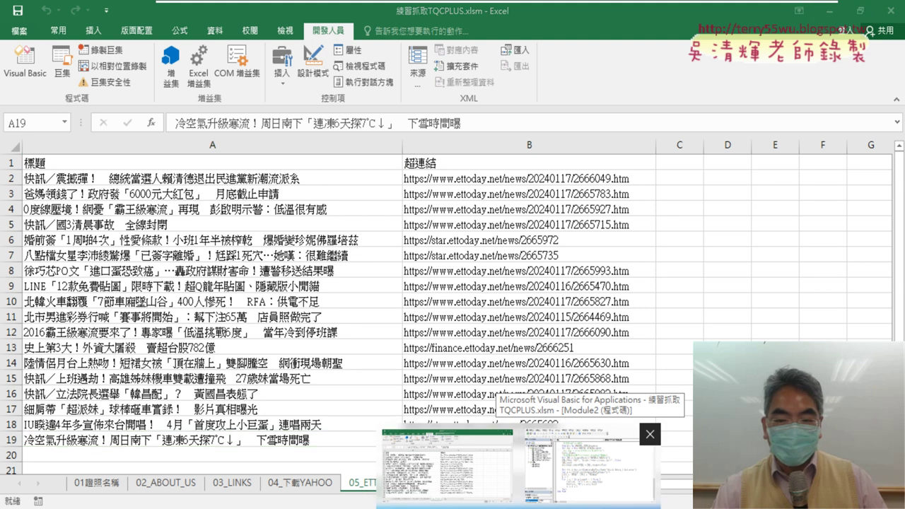
left_click(591, 459)
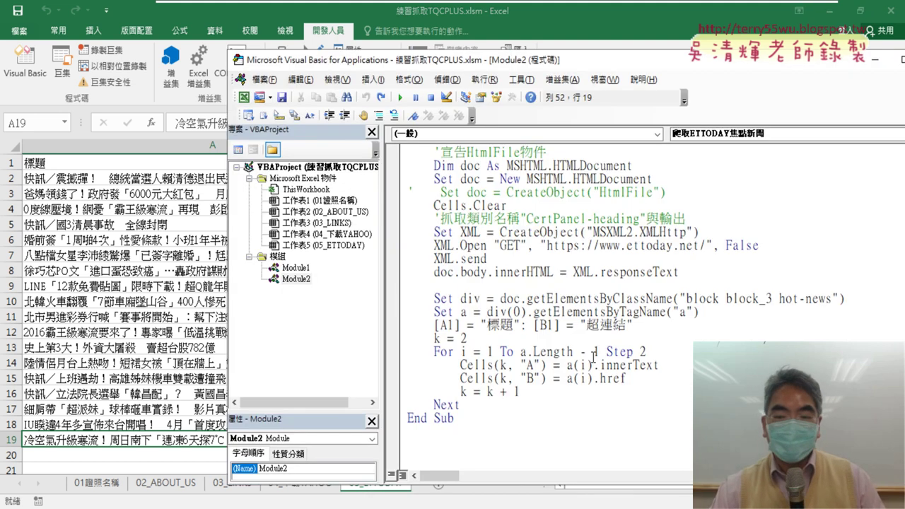
mouse_move(658, 365)
left_mouse_down()
mouse_move(592, 365)
mouse_move(594, 378)
left_mouse_up()
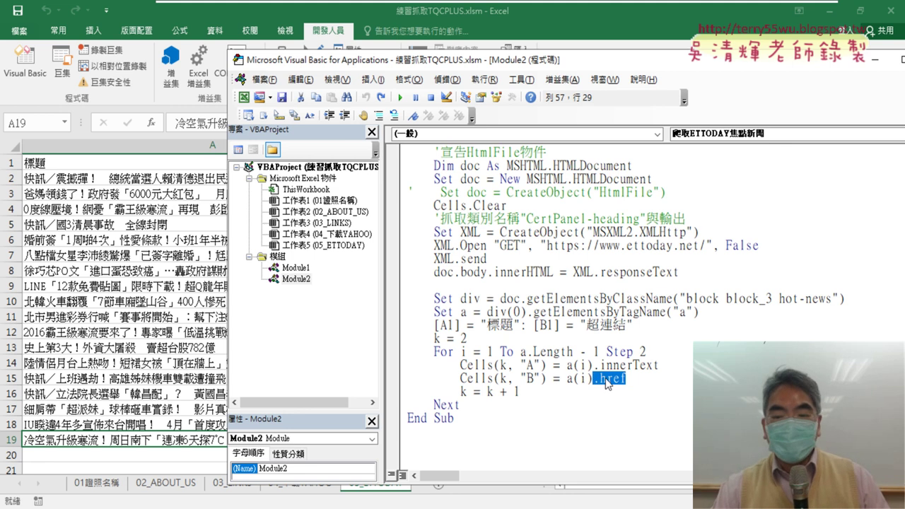
left_click(178, 283)
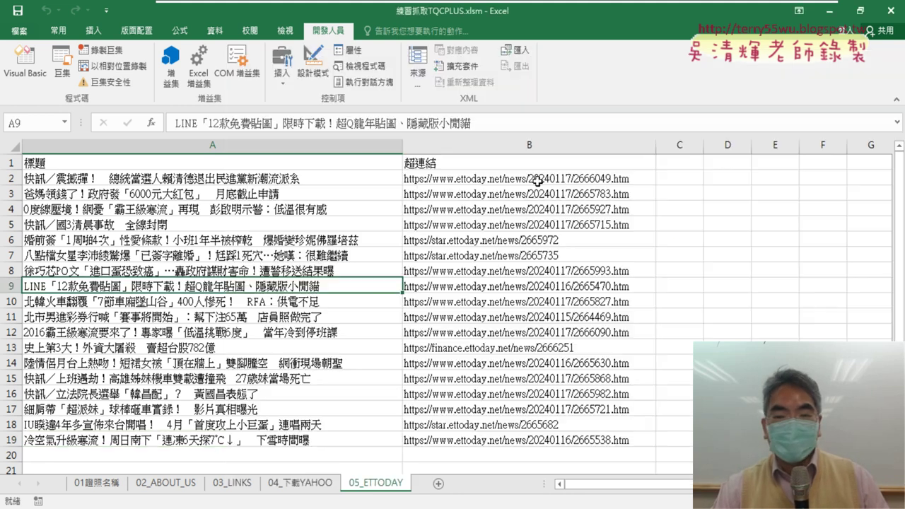
left_click(533, 179)
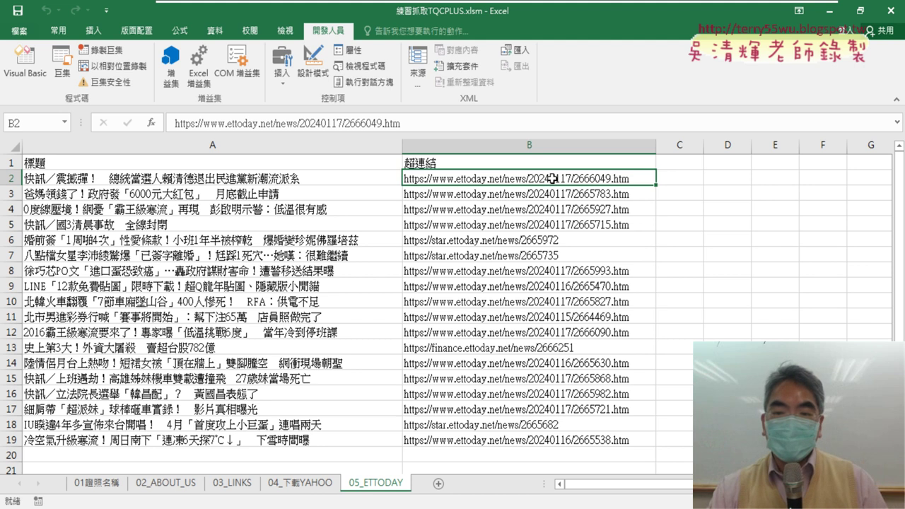
right_click(520, 180)
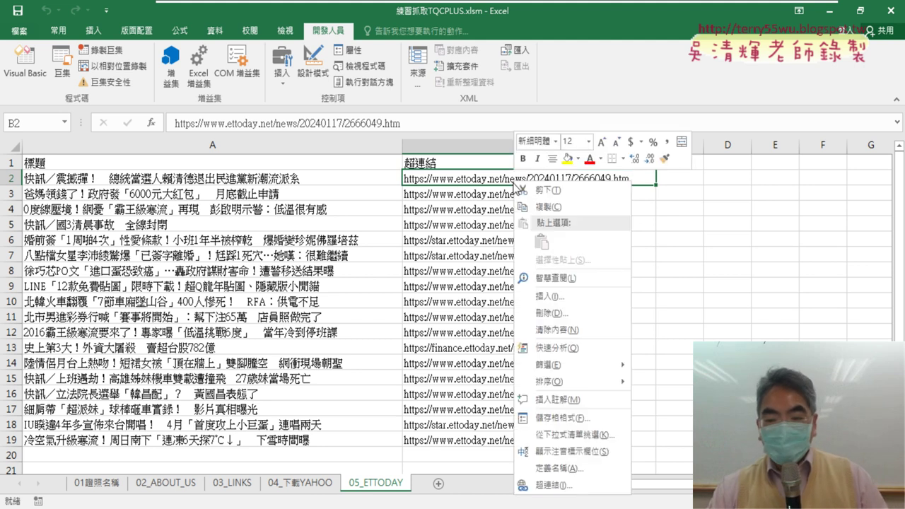
left_click(565, 485)
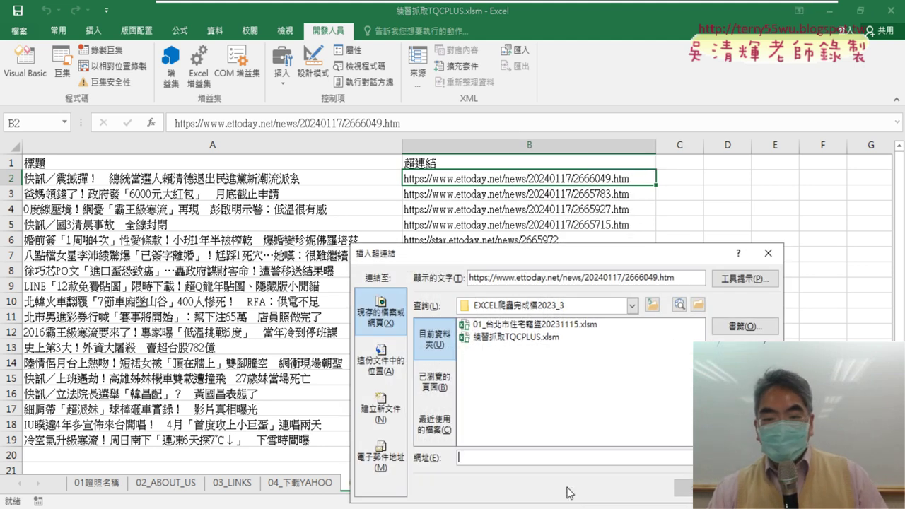
left_click_drag(572, 266, 470, 190)
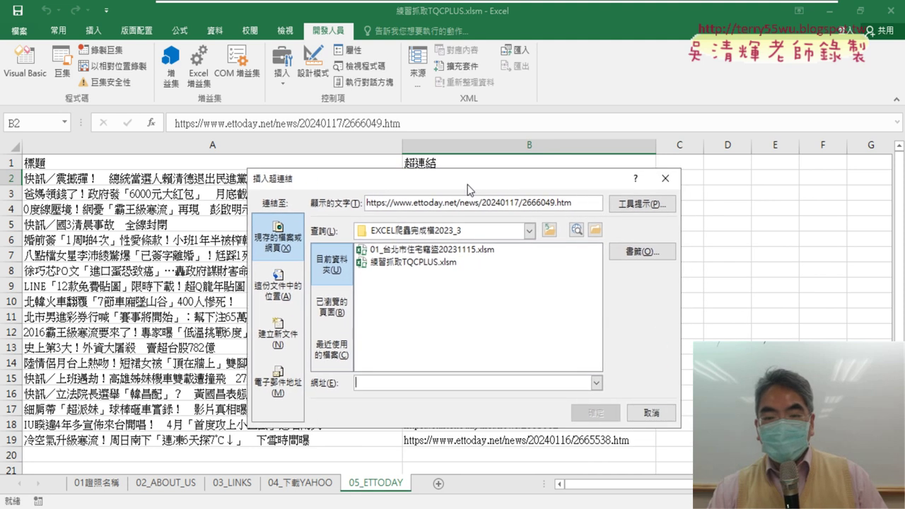
left_click_drag(587, 203, 336, 191)
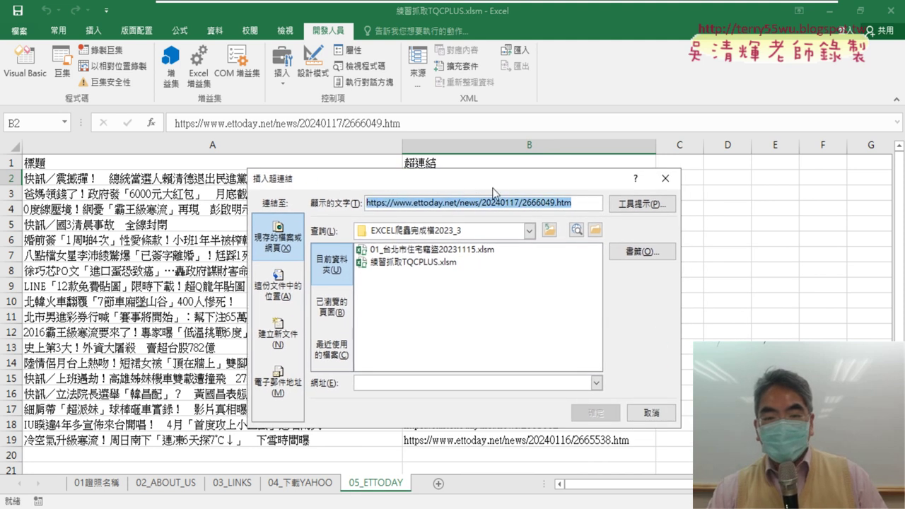
right_click(497, 246)
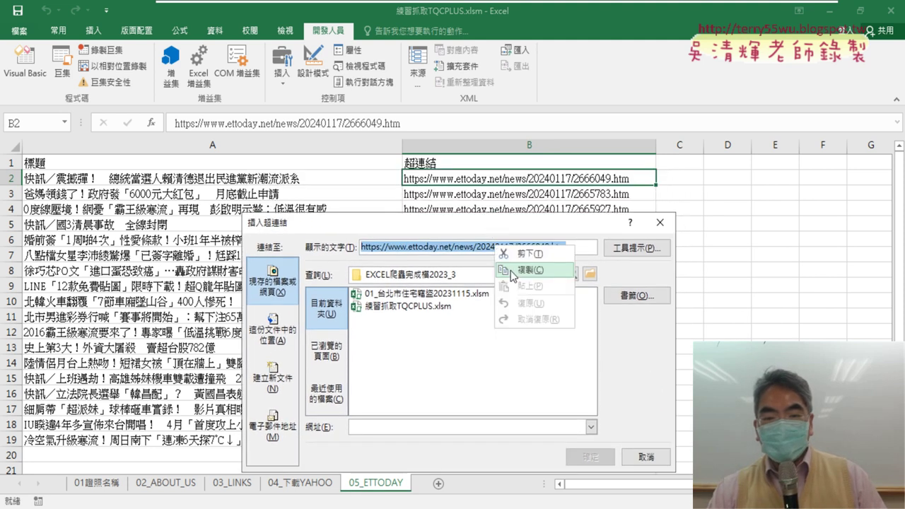
left_click(527, 303)
left_click(390, 425)
right_click(390, 426)
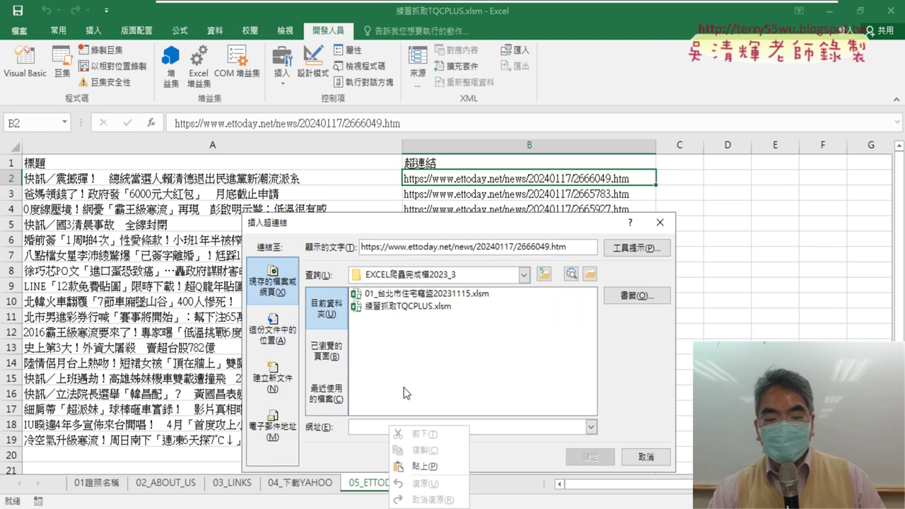
left_click(422, 482)
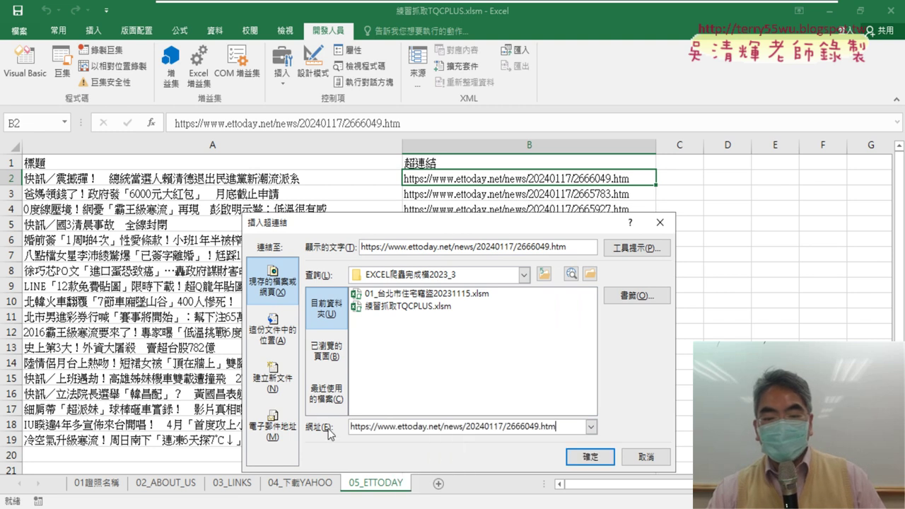
left_click(598, 467)
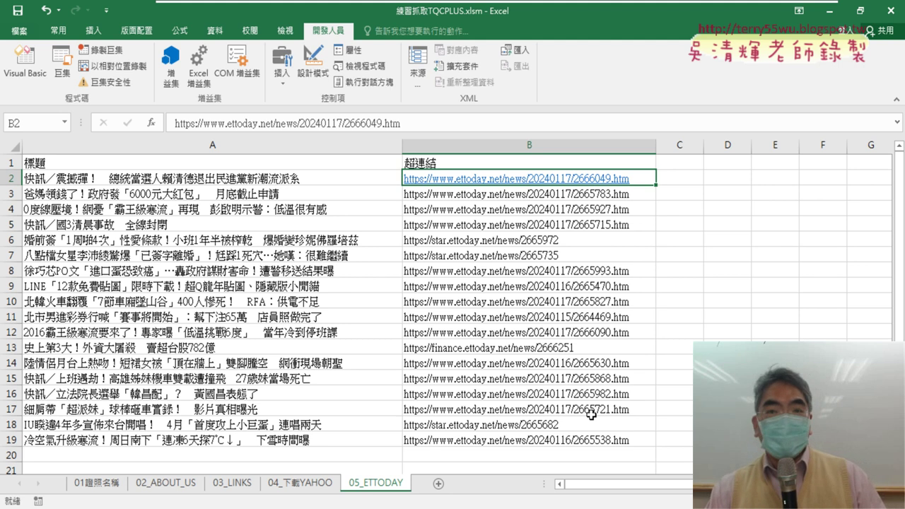
right_click(634, 192)
left_click(661, 485)
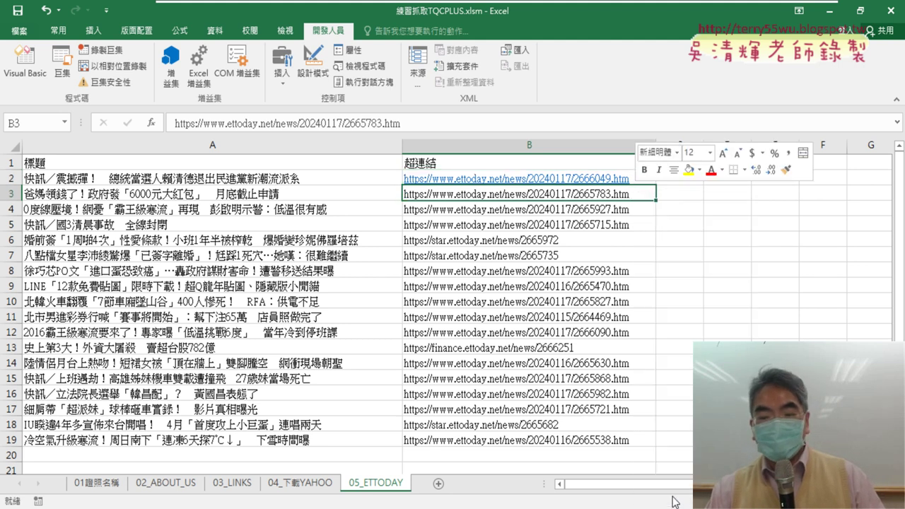
left_click_drag(782, 278, 547, 276)
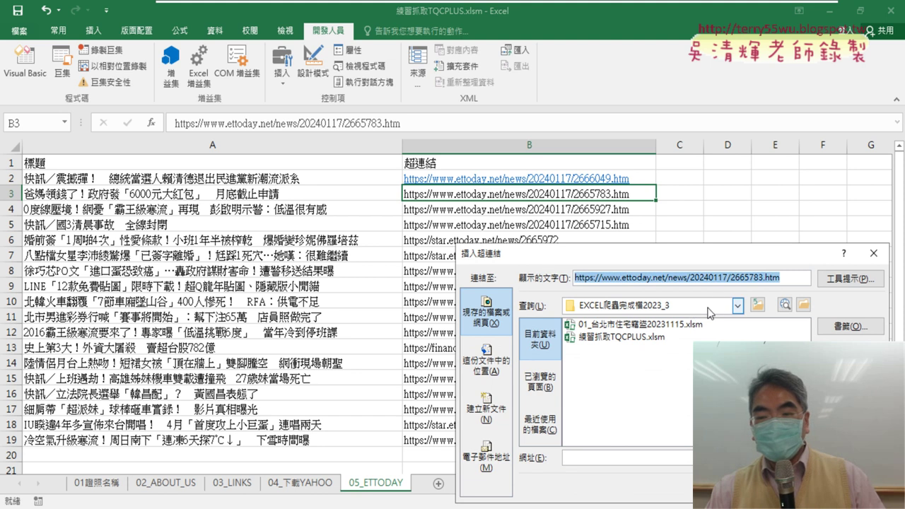
left_click(614, 457)
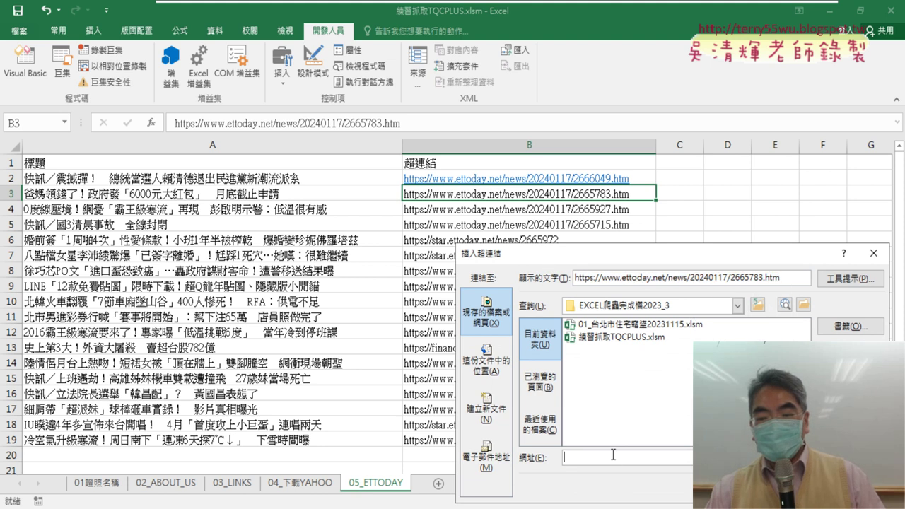
right_click(613, 457)
left_click(642, 412)
left_click(802, 486)
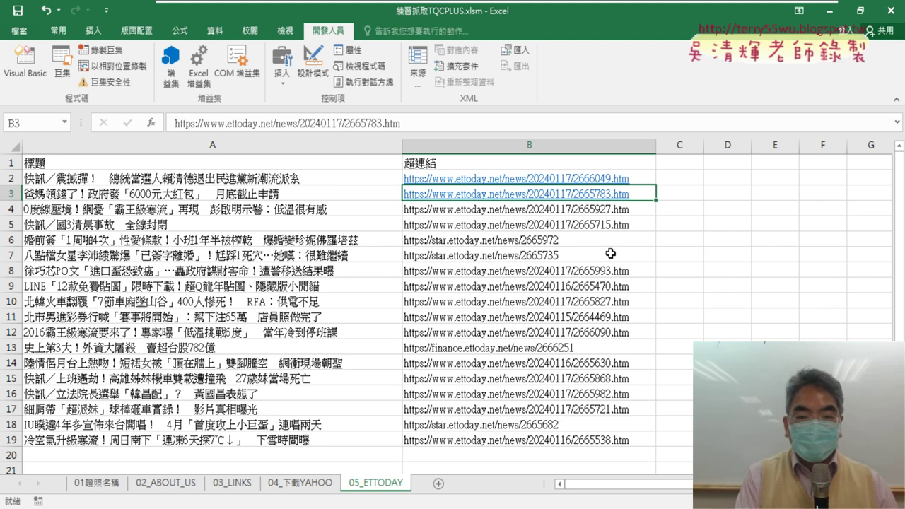
key("ctrl+z")
key("ctrl+z")
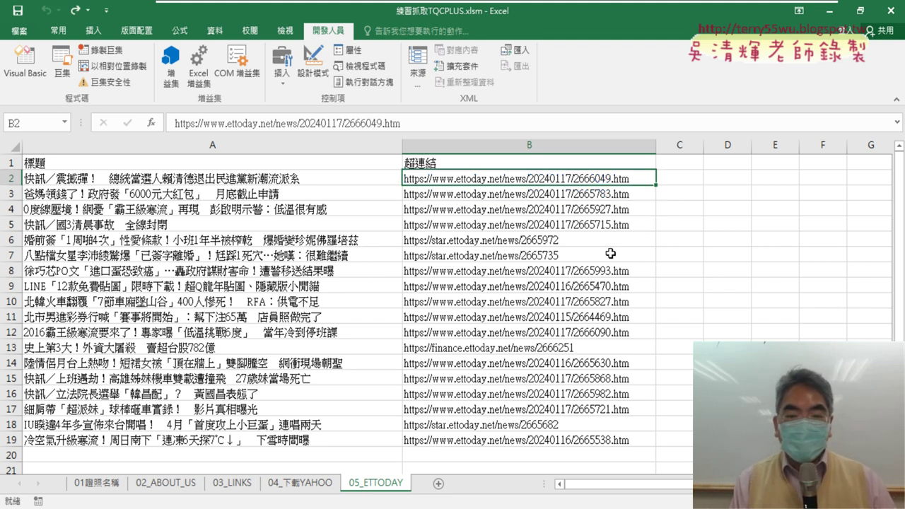